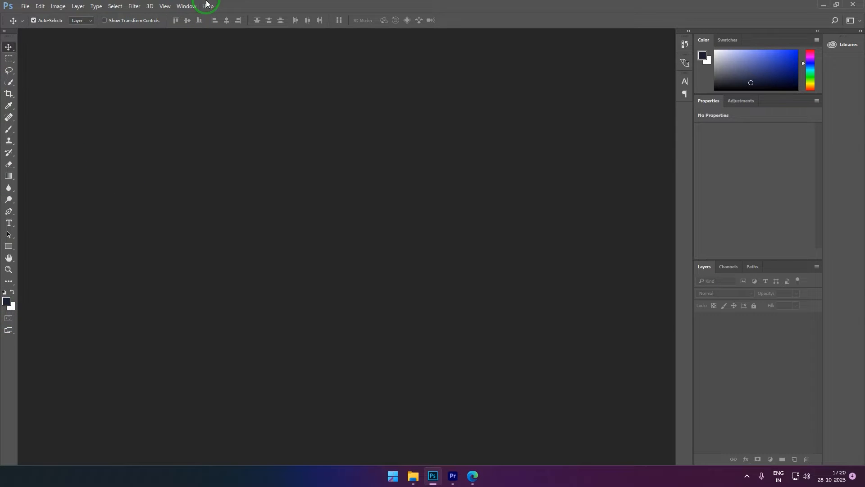
Hide the options bar and show it again.
{"action": "left_click", "coordinate": [187, 6]}
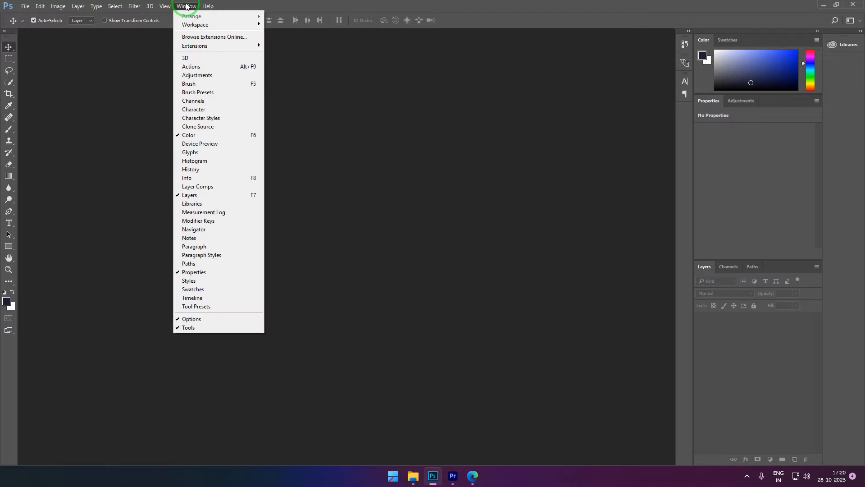
{"action": "left_click", "coordinate": [207, 319]}
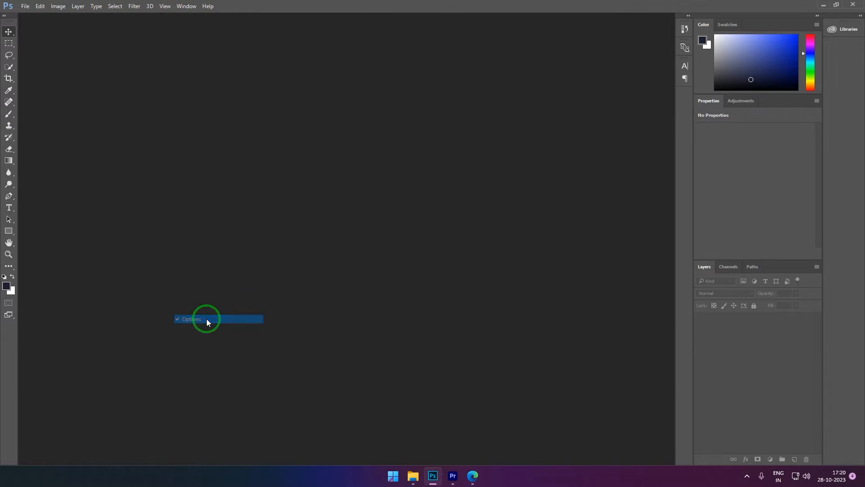
{"action": "left_click", "coordinate": [187, 6]}
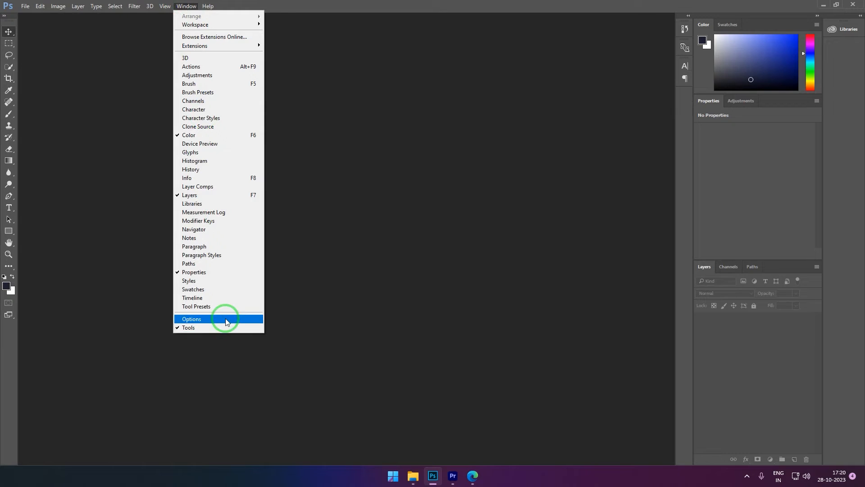
{"action": "left_click", "coordinate": [225, 320]}
Hide the toolbox with the editing tools and restore it to the workspace.
{"action": "left_click", "coordinate": [180, 7]}
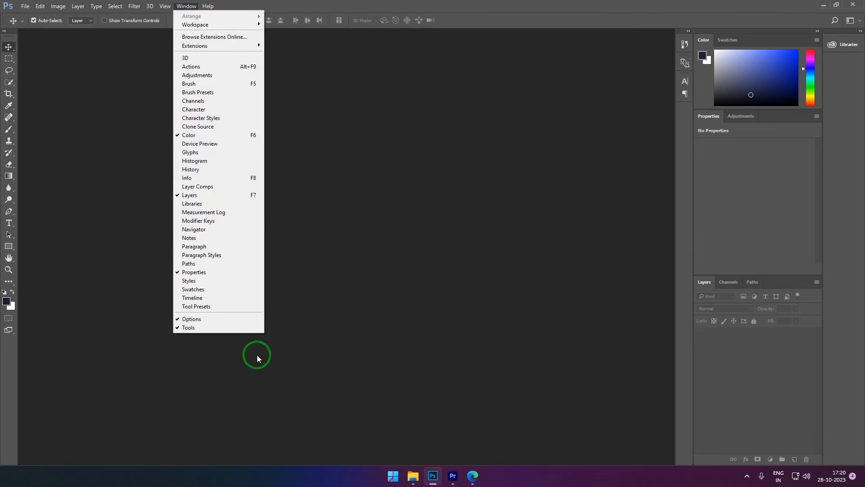
{"action": "left_click", "coordinate": [218, 330]}
{"action": "left_click", "coordinate": [187, 6]}
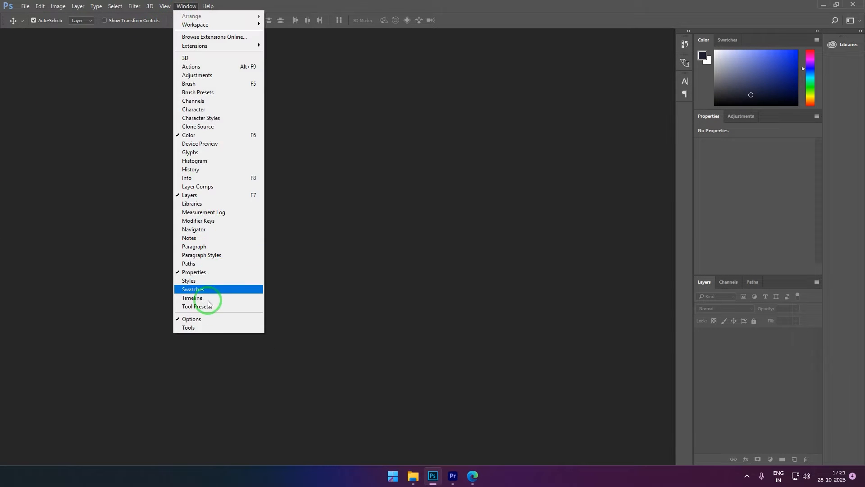
{"action": "left_click", "coordinate": [205, 330]}
{"action": "left_click", "coordinate": [187, 6]}
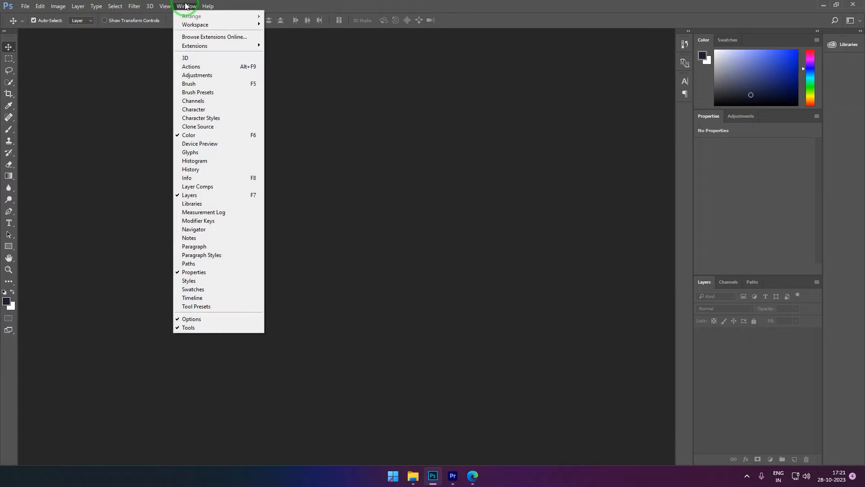
{"action": "left_click", "coordinate": [363, 2]}
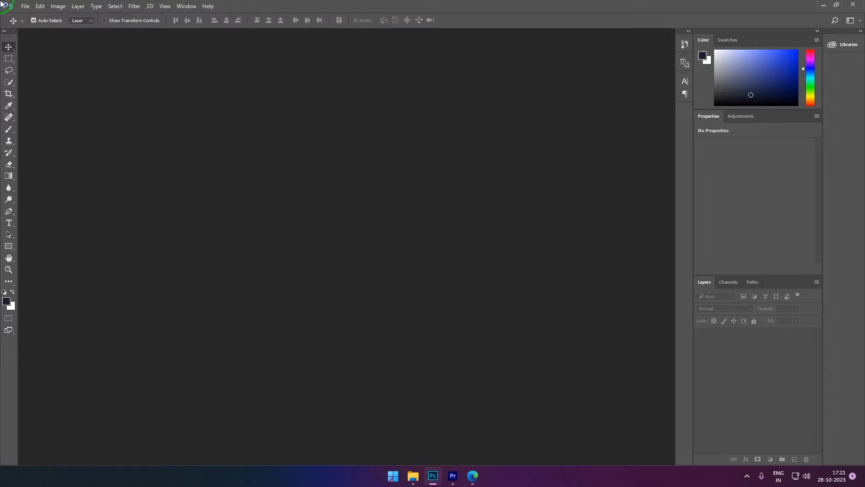
Start setting up a new document and look through its recent and saved presets.
{"action": "left_click", "coordinate": [26, 6]}
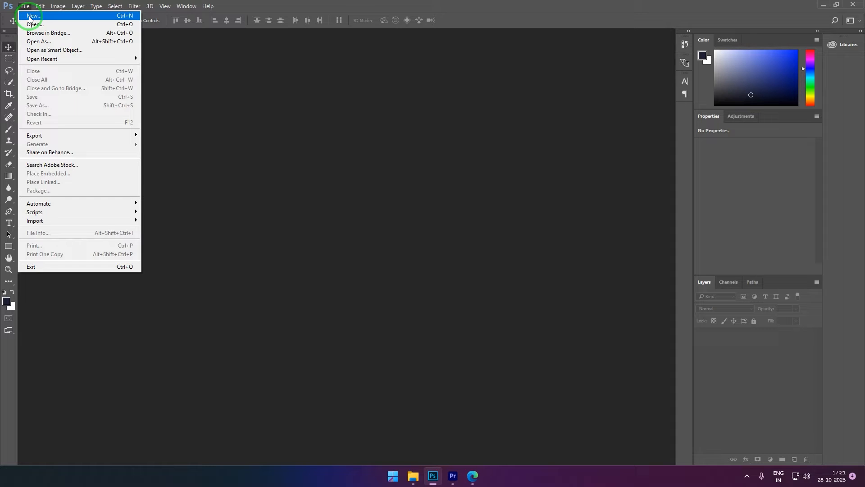
{"action": "left_click", "coordinate": [29, 16]}
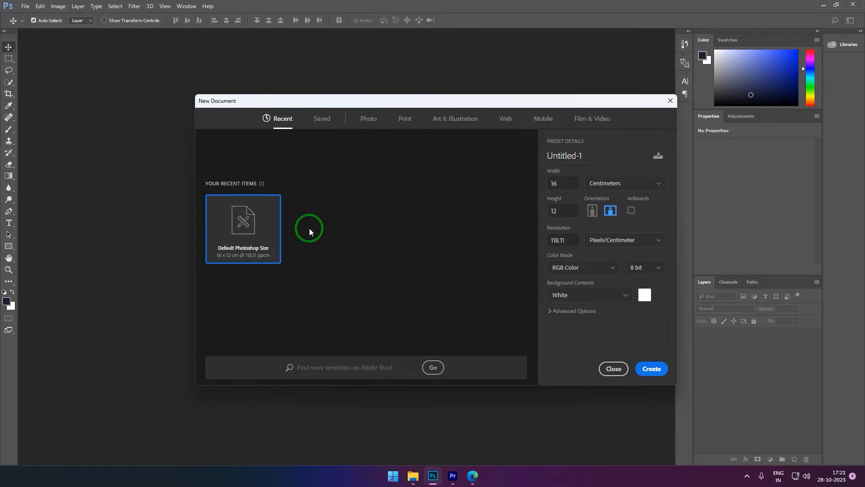
{"action": "left_click_drag", "start_coordinate": [450, 97], "coordinate": [386, 98]}
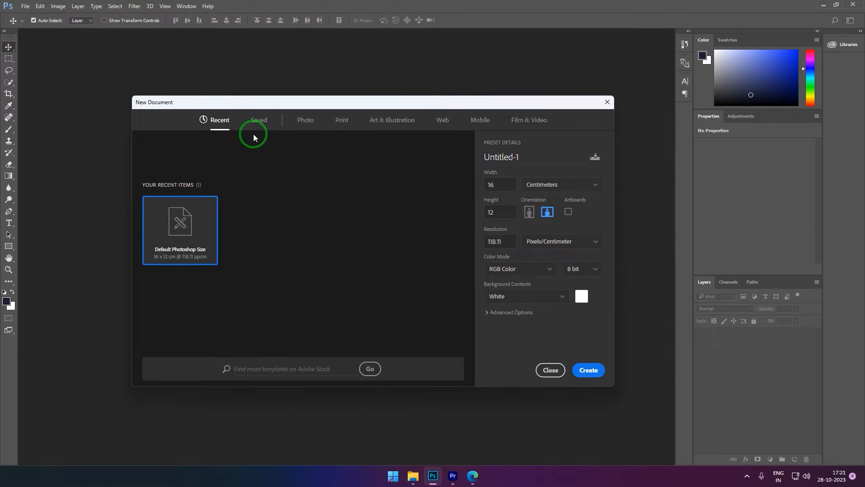
{"action": "left_click", "coordinate": [258, 119]}
{"action": "left_click", "coordinate": [219, 125]}
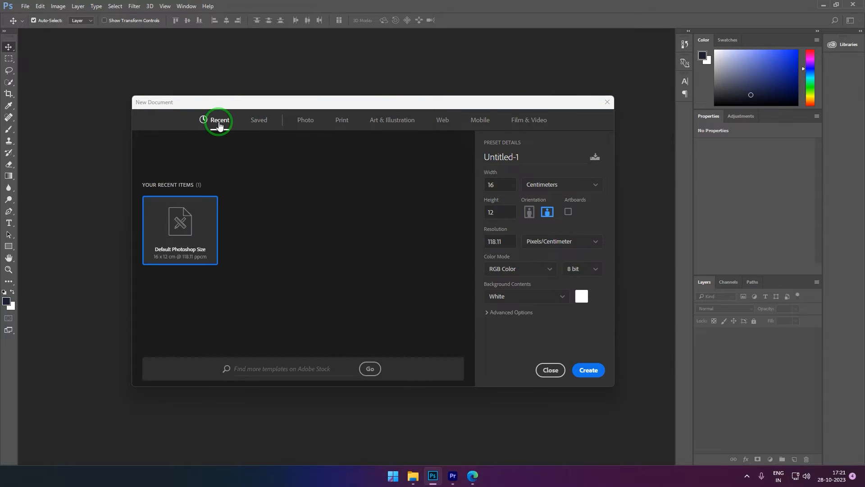
{"action": "left_click", "coordinate": [259, 121]}
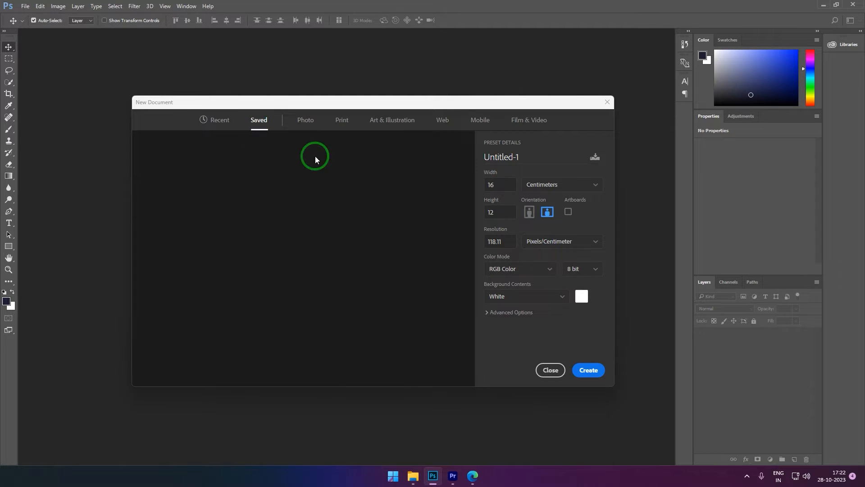
{"action": "left_click", "coordinate": [211, 124]}
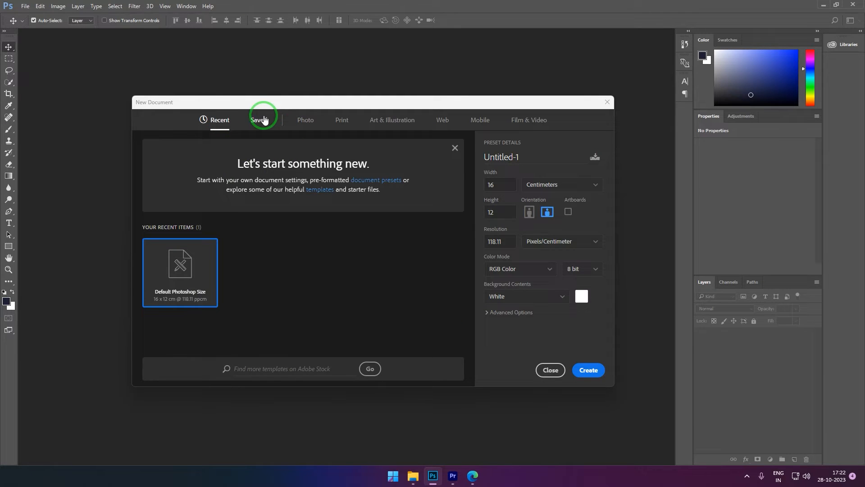
Select the Landscape, 2 x 3 photo preset and switch its orientation between portrait and landscape, ending on landscape.
{"action": "left_click", "coordinate": [304, 128]}
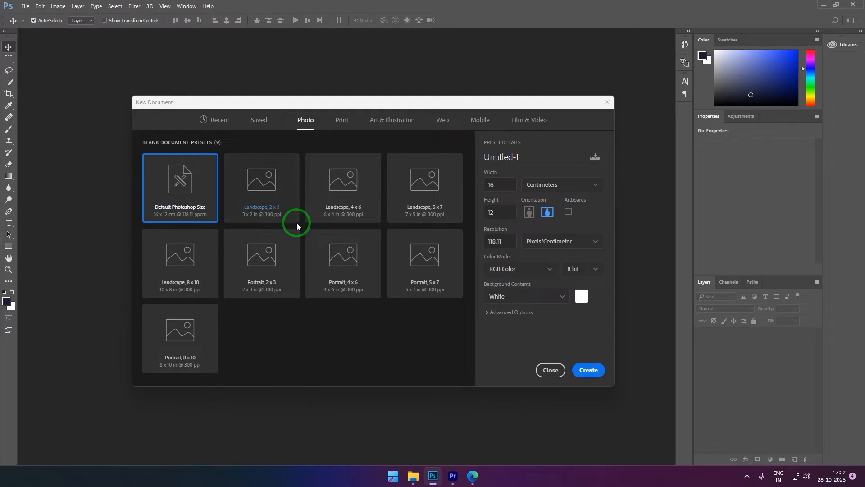
{"action": "left_click", "coordinate": [288, 199]}
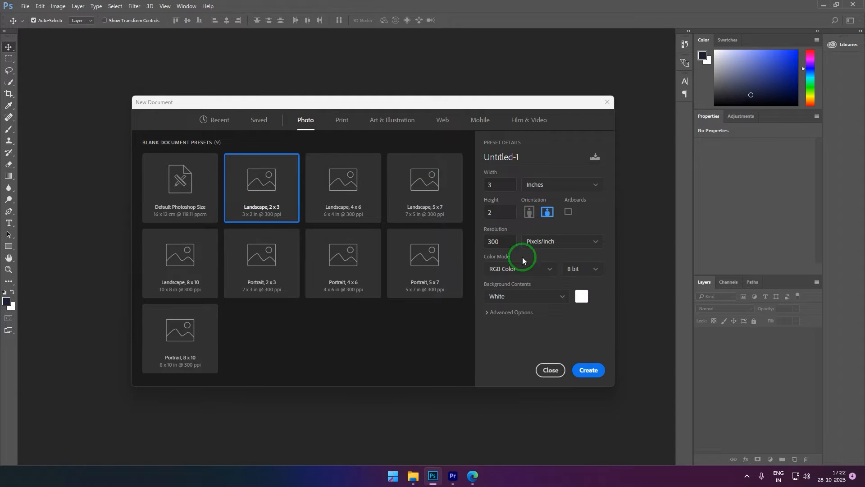
{"action": "left_click", "coordinate": [529, 212]}
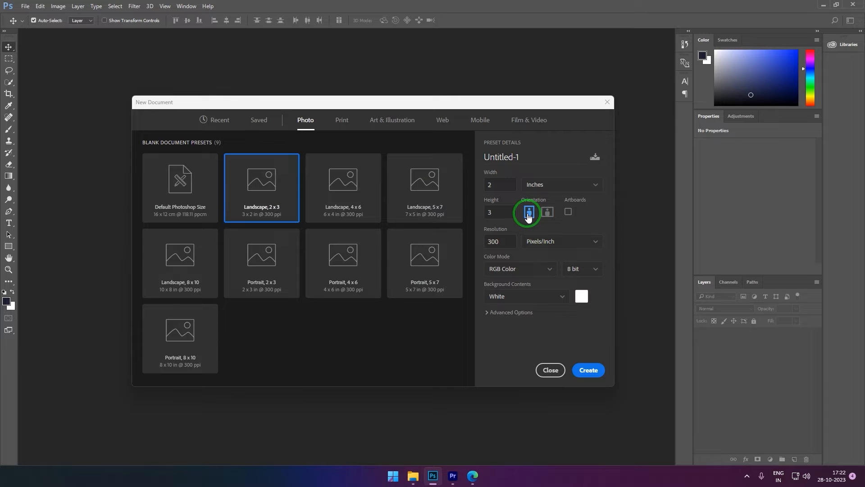
{"action": "left_click", "coordinate": [547, 212]}
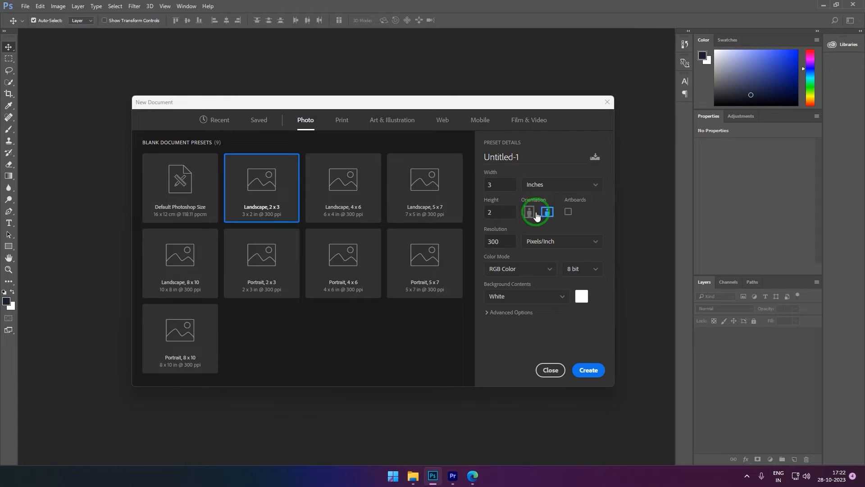
{"action": "left_click", "coordinate": [532, 215]}
{"action": "left_click", "coordinate": [548, 211]}
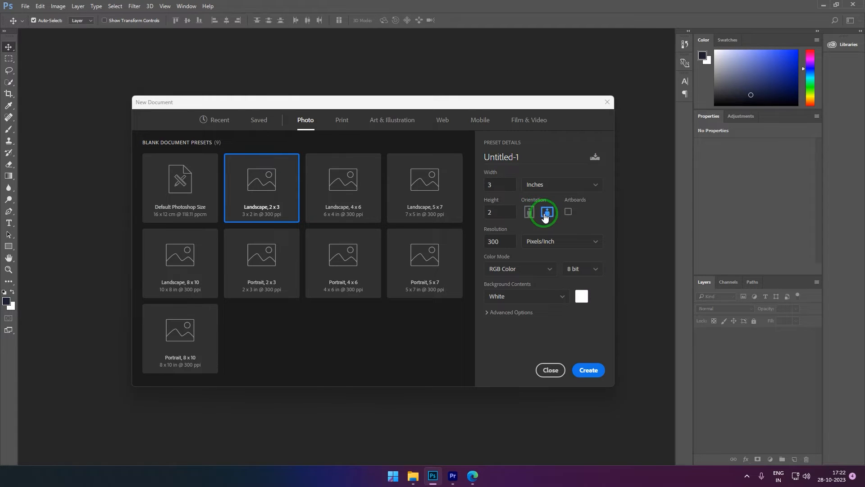
{"action": "left_click", "coordinate": [529, 212]}
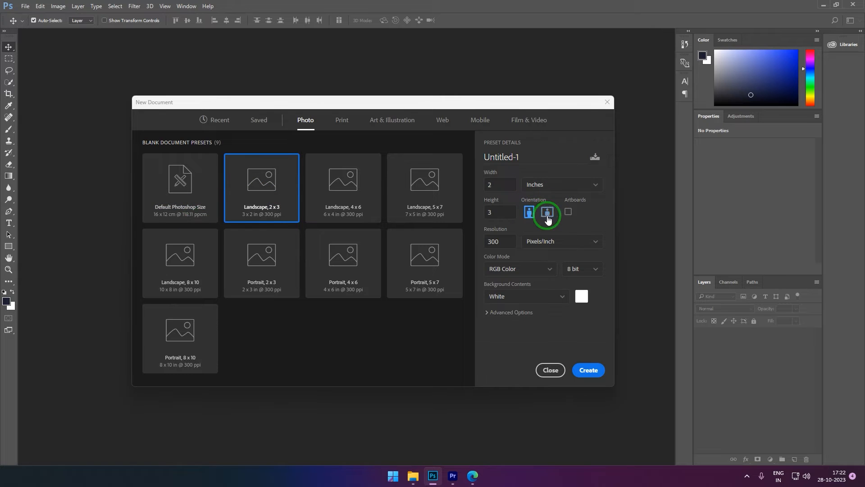
{"action": "left_click", "coordinate": [547, 214]}
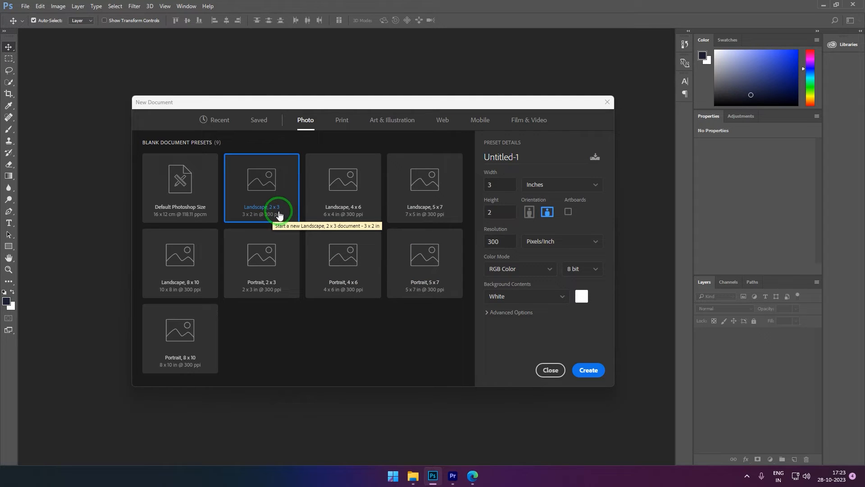
Examine the blank document presets offered for print, art and illustration, and web.
{"action": "left_click", "coordinate": [342, 120]}
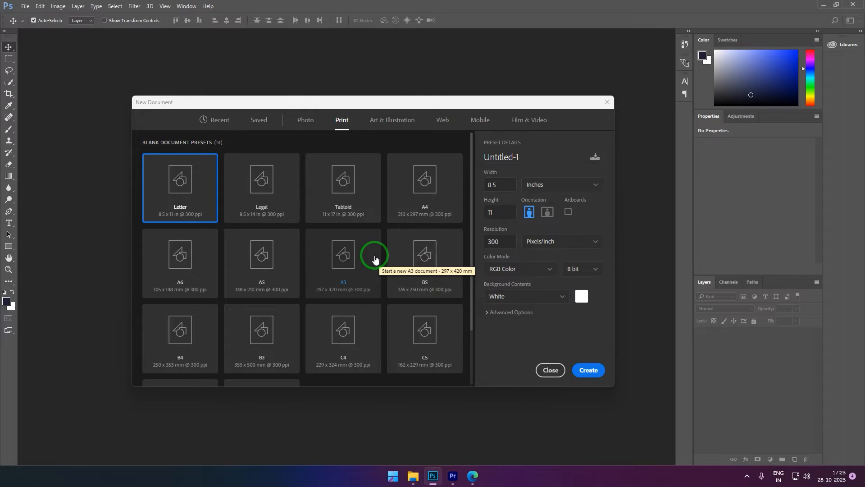
{"action": "scroll", "coordinate": [376, 259], "scroll_direction": "down", "scroll_amount": 2}
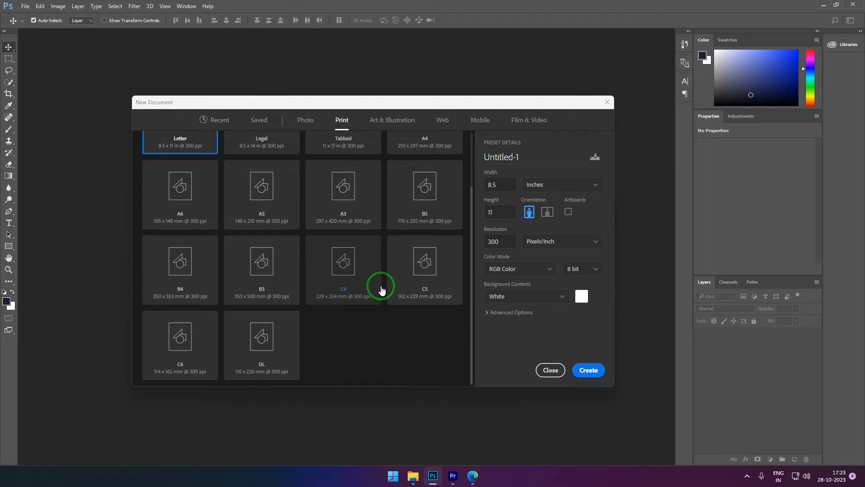
{"action": "scroll", "coordinate": [381, 289], "scroll_direction": "up", "scroll_amount": 2}
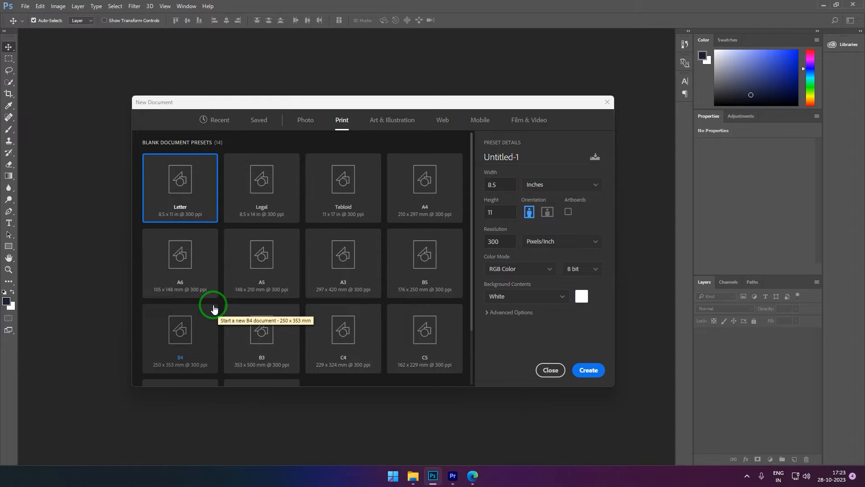
{"action": "left_click", "coordinate": [381, 117]}
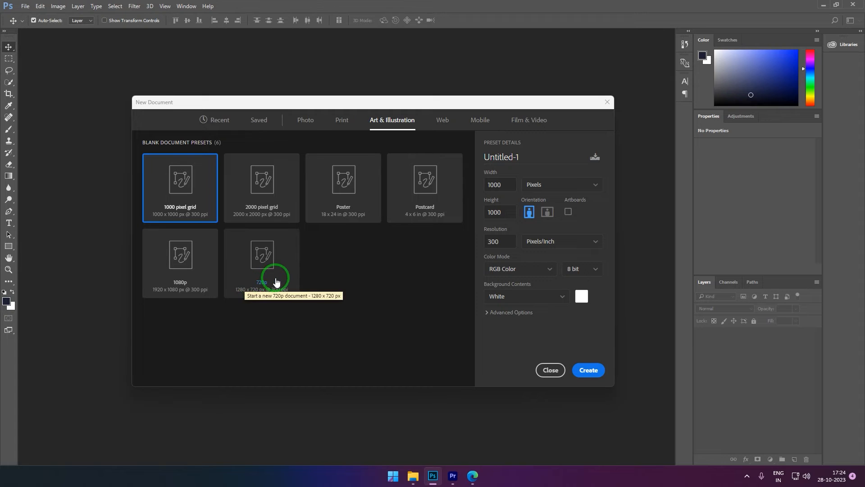
{"action": "left_click", "coordinate": [440, 124]}
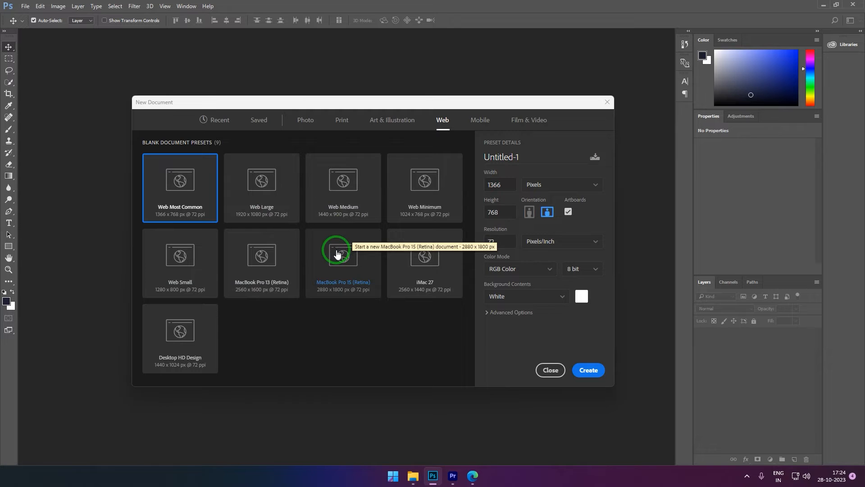
Browse the blank document presets for mobile and select iPad Pro.
{"action": "left_click", "coordinate": [479, 120]}
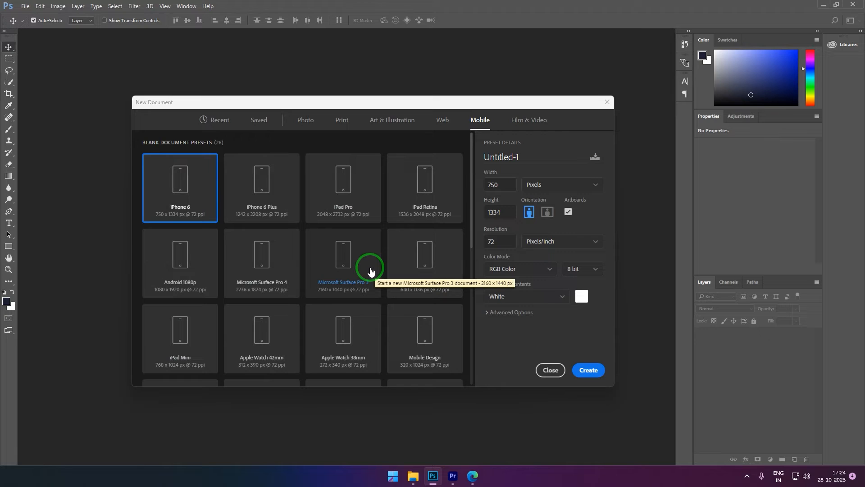
{"action": "scroll", "coordinate": [371, 270], "scroll_direction": "down", "scroll_amount": 6}
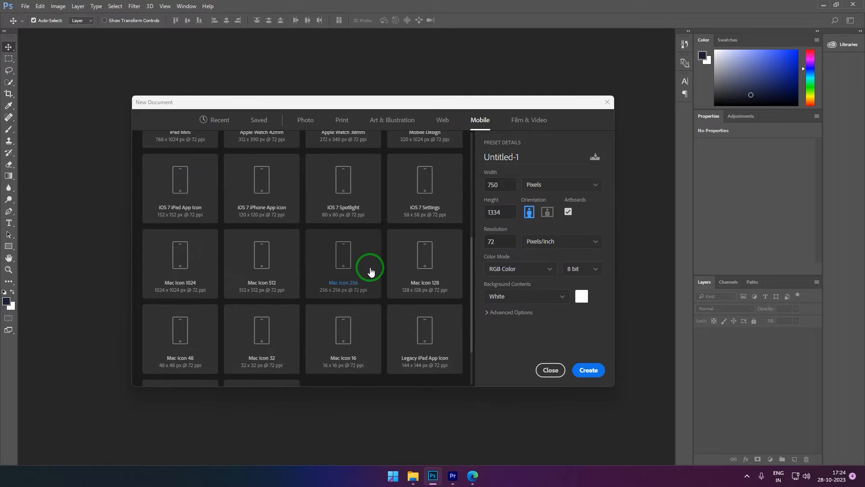
{"action": "scroll", "coordinate": [372, 270], "scroll_direction": "up", "scroll_amount": 6}
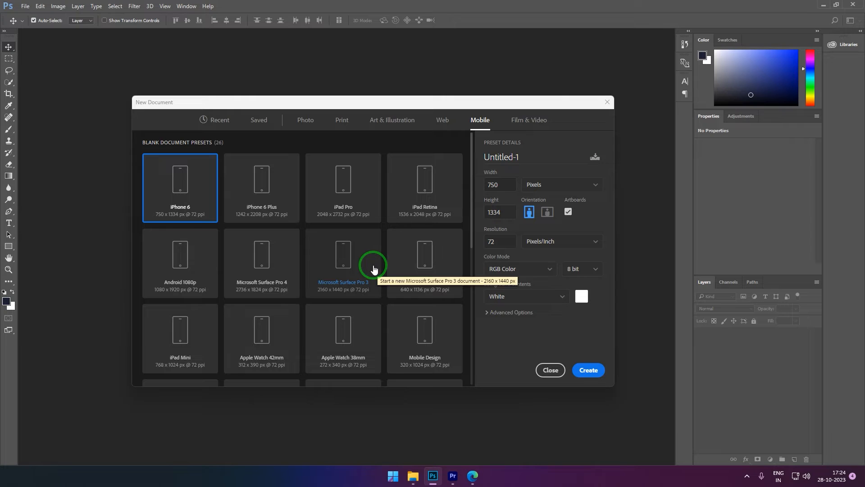
{"action": "scroll", "coordinate": [378, 248], "scroll_direction": "down", "scroll_amount": 5}
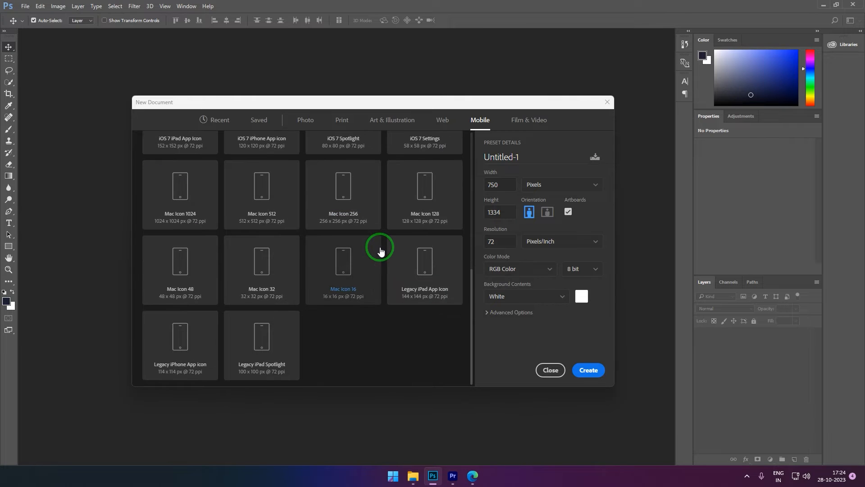
{"action": "scroll", "coordinate": [379, 247], "scroll_direction": "up", "scroll_amount": 5}
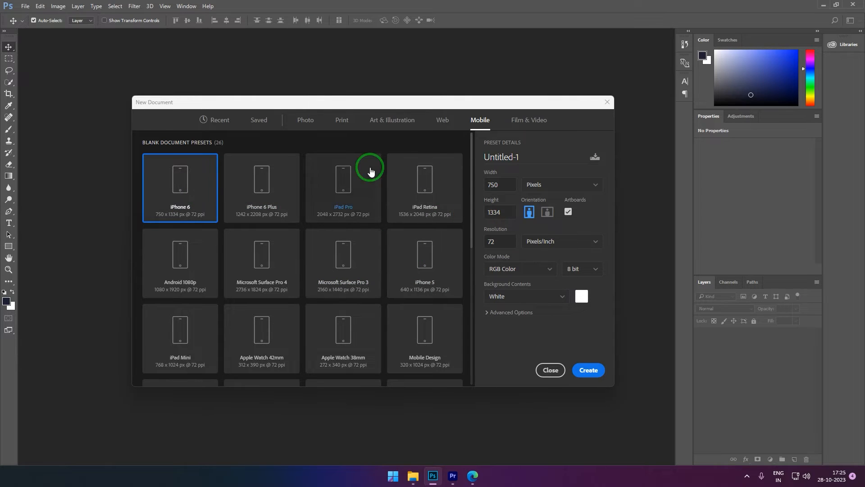
{"action": "scroll", "coordinate": [349, 280], "scroll_direction": "down", "scroll_amount": 5}
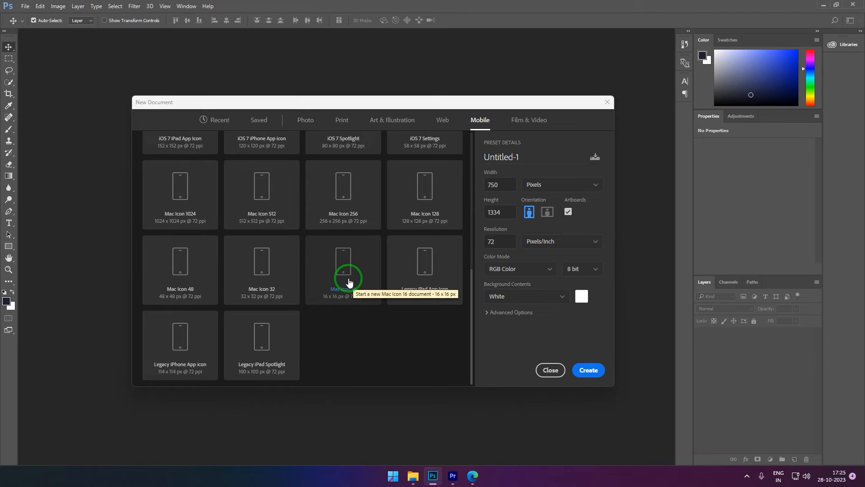
{"action": "scroll", "coordinate": [349, 280], "scroll_direction": "up", "scroll_amount": 5}
{"action": "left_click", "coordinate": [347, 185]}
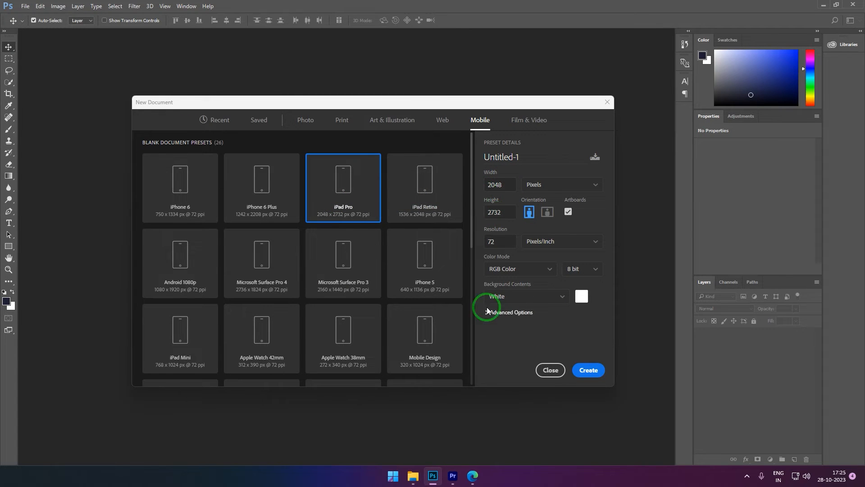
Examine the blank document presets offered for film and video.
{"action": "left_click", "coordinate": [519, 128]}
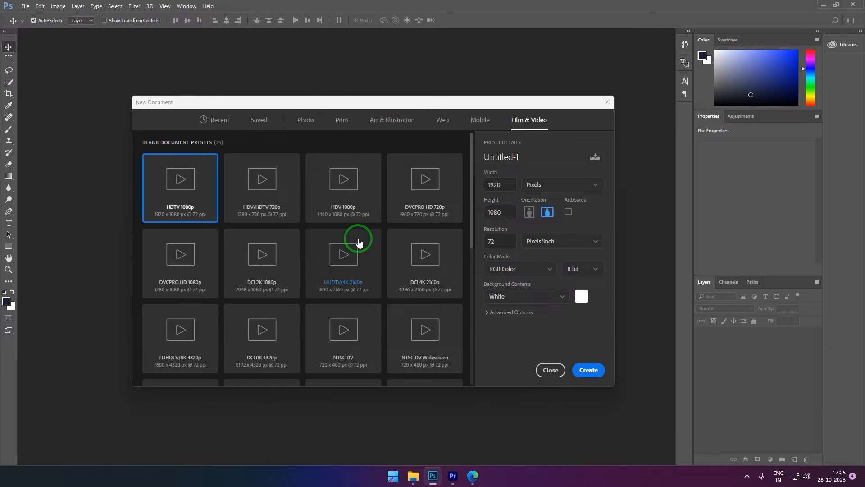
{"action": "scroll", "coordinate": [358, 241], "scroll_direction": "down", "scroll_amount": 3}
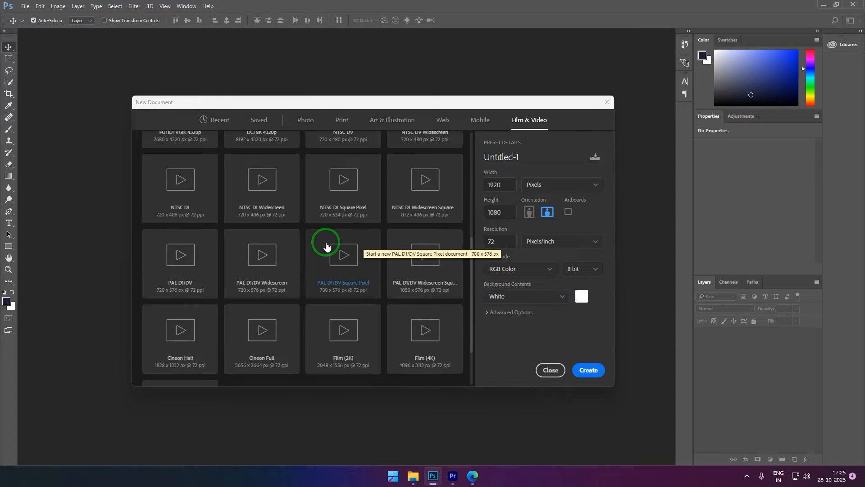
{"action": "scroll", "coordinate": [354, 242], "scroll_direction": "down", "scroll_amount": 1}
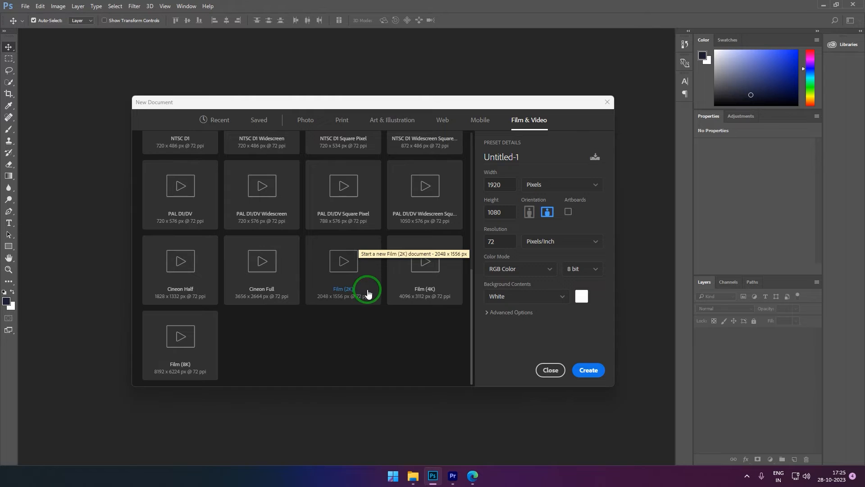
Switch the HDTV 1080p preset's size units to inches and set the width to 20 and the height to 40.
{"action": "scroll", "coordinate": [378, 291], "scroll_direction": "up", "scroll_amount": 4}
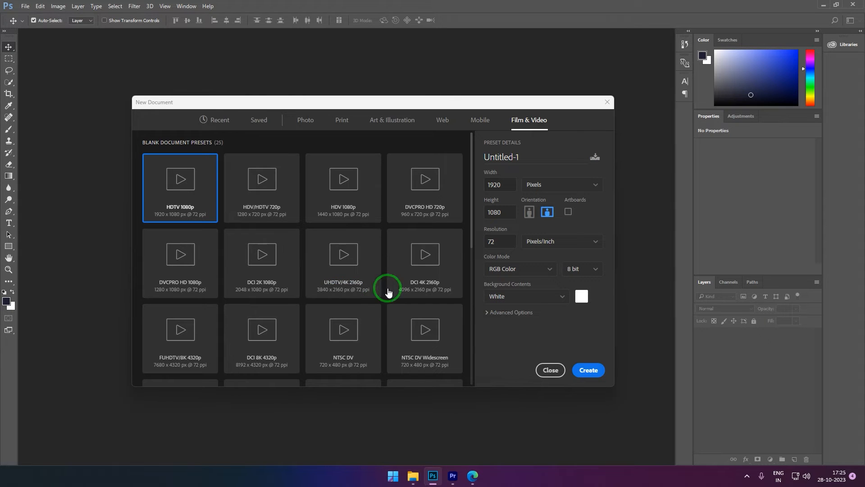
{"action": "left_click_drag", "start_coordinate": [498, 187], "coordinate": [449, 192]}
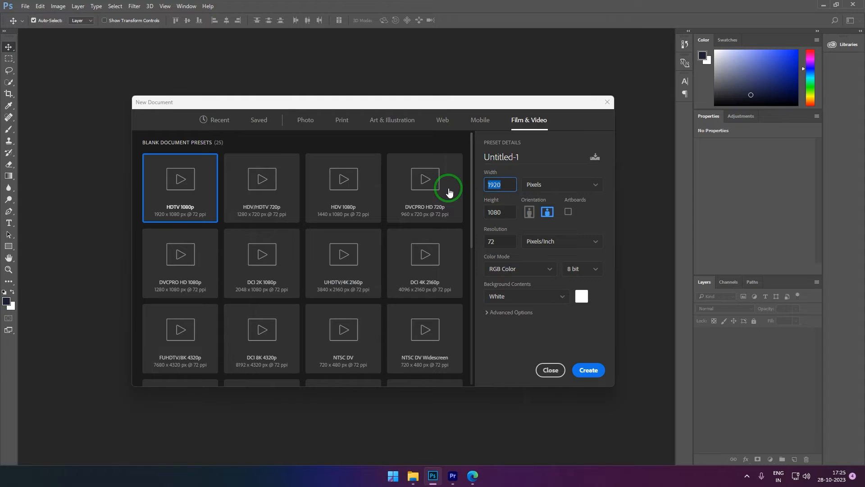
{"action": "left_click_drag", "start_coordinate": [498, 209], "coordinate": [466, 208]}
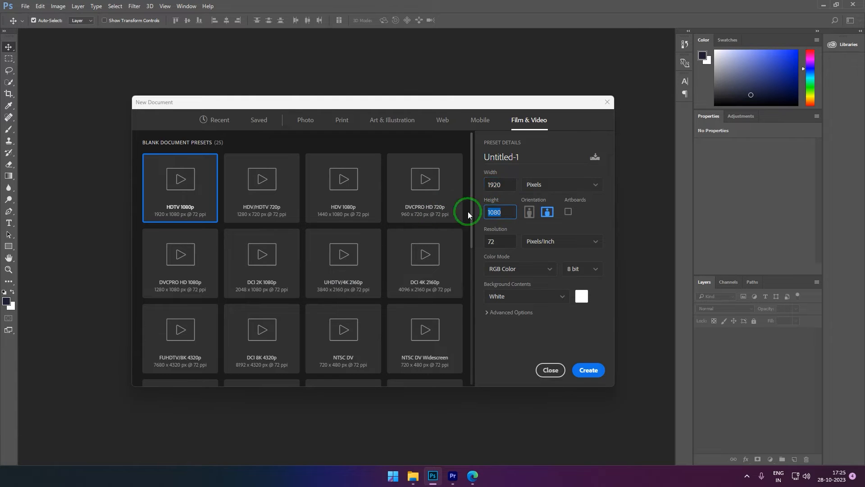
{"action": "left_click_drag", "start_coordinate": [504, 186], "coordinate": [459, 188]}
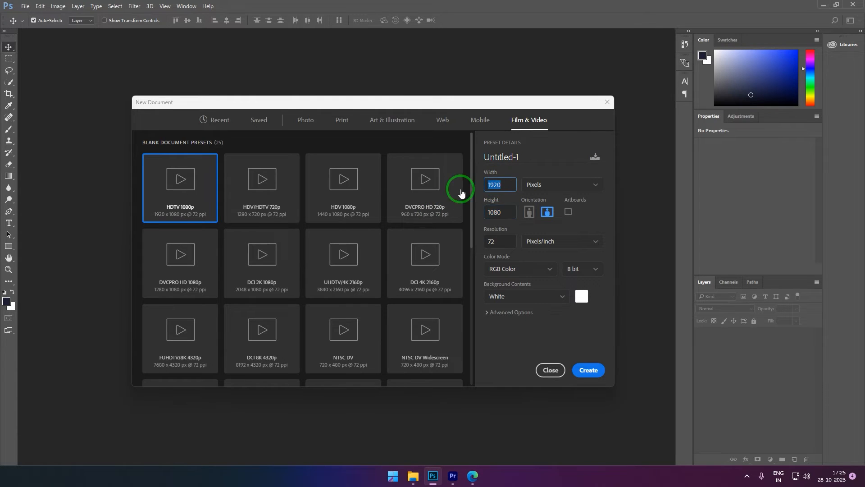
{"action": "left_click", "coordinate": [536, 190]}
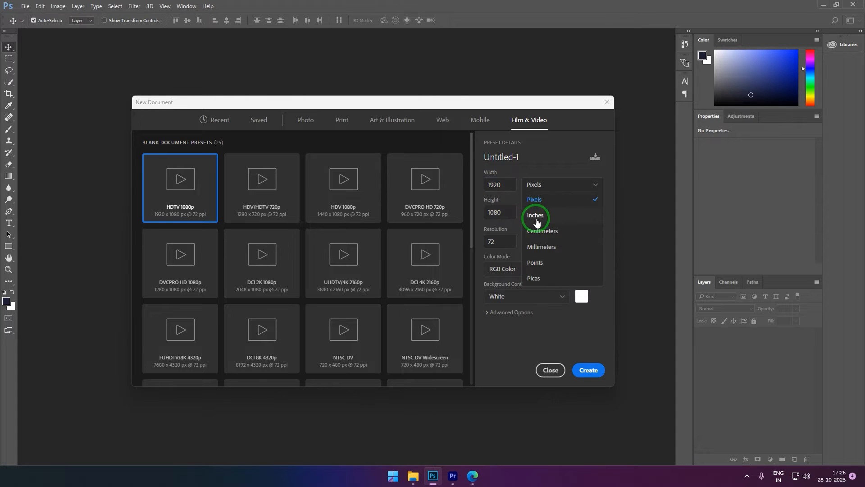
{"action": "left_click", "coordinate": [536, 218]}
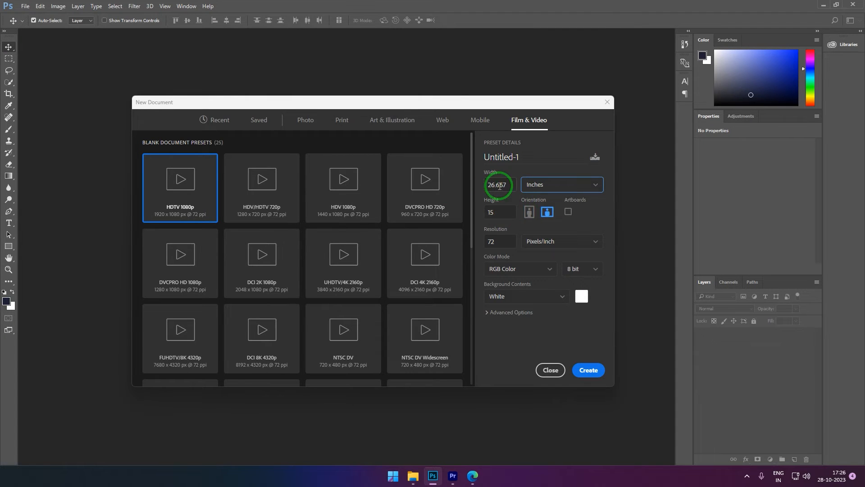
{"action": "double_click", "coordinate": [499, 186]}
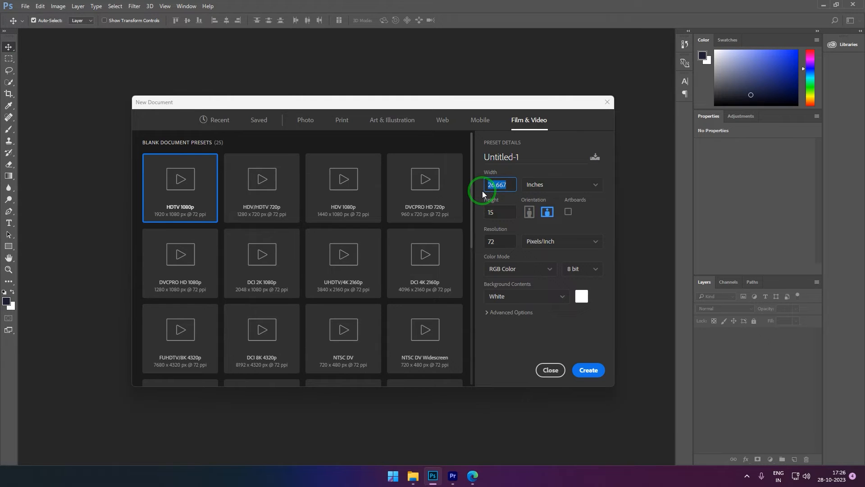
{"action": "type", "text": "20"}
{"action": "double_click", "coordinate": [498, 211]}
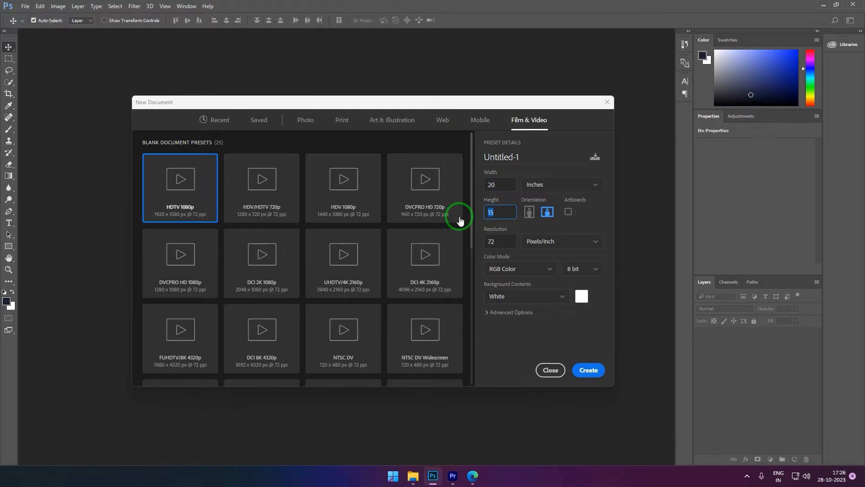
{"action": "type", "text": "40"}
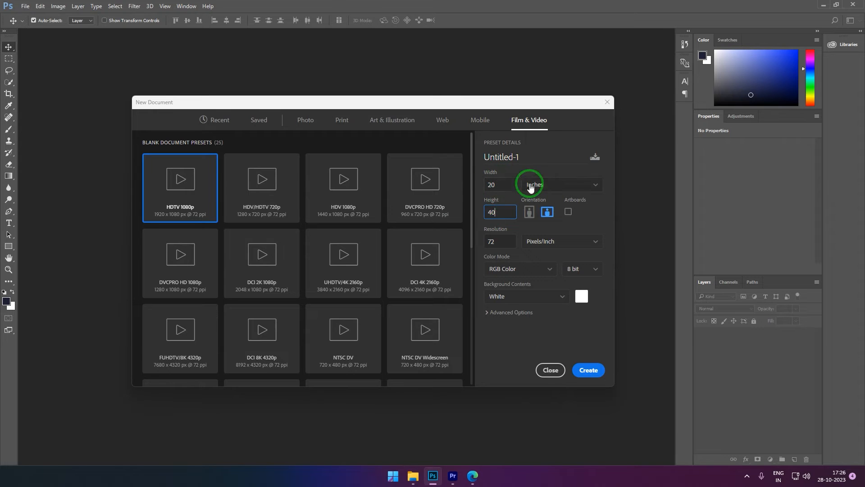
Examine the available options for resolution units, color mode and bit depth without changing them.
{"action": "double_click", "coordinate": [497, 240]}
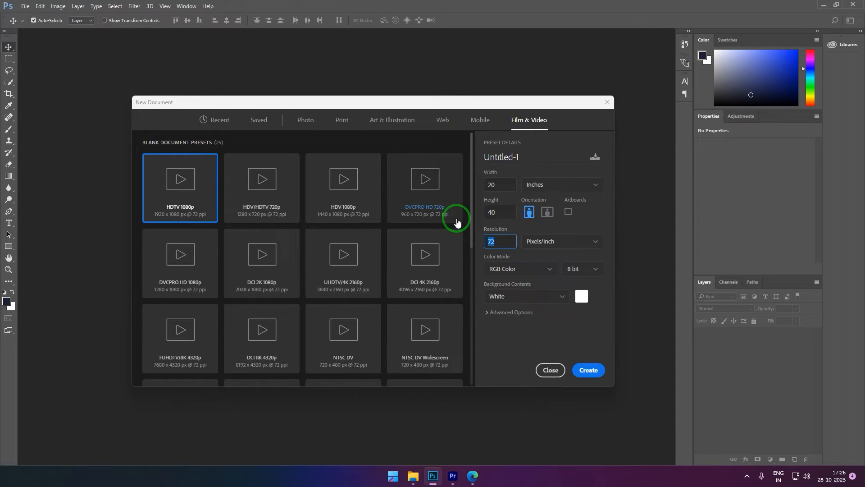
{"action": "left_click", "coordinate": [542, 244]}
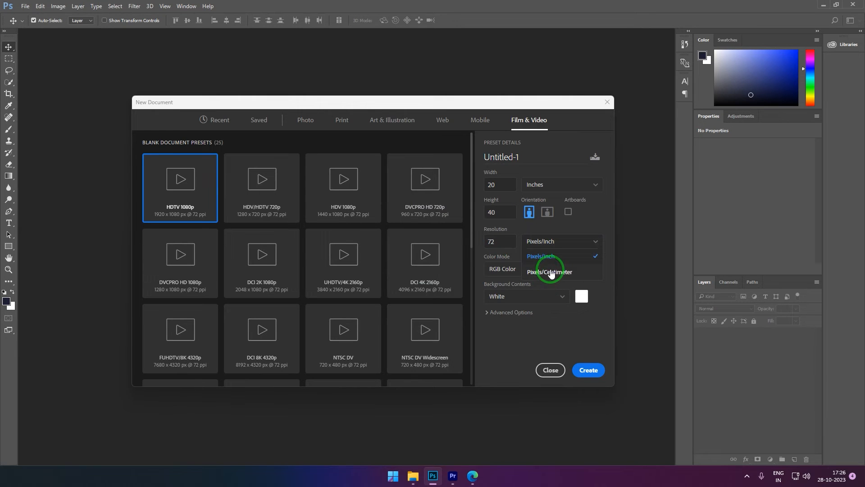
{"action": "left_click", "coordinate": [522, 344]}
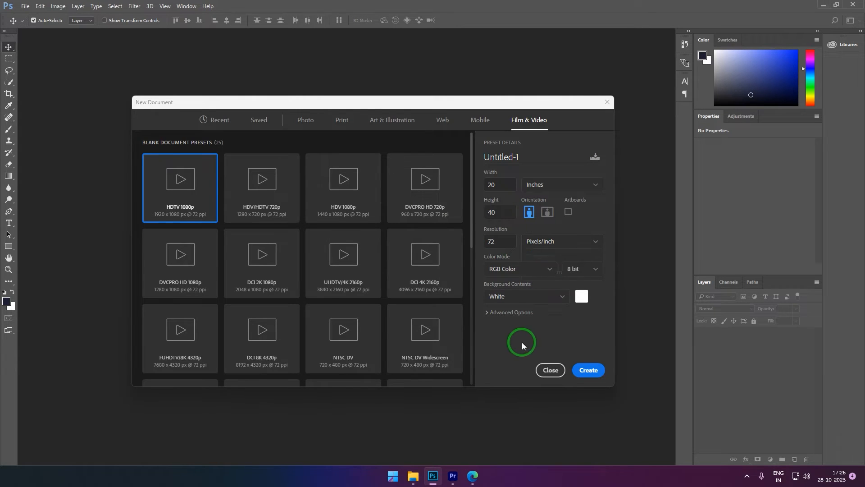
{"action": "left_click", "coordinate": [506, 274]}
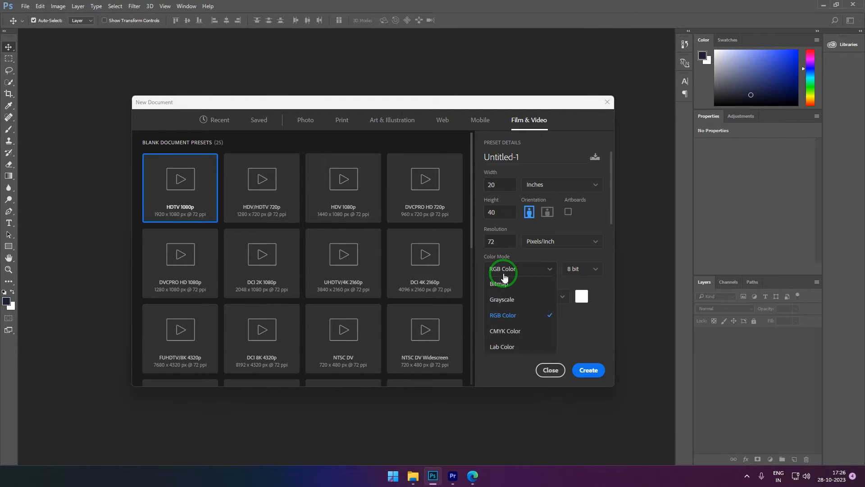
{"action": "left_click", "coordinate": [601, 320]}
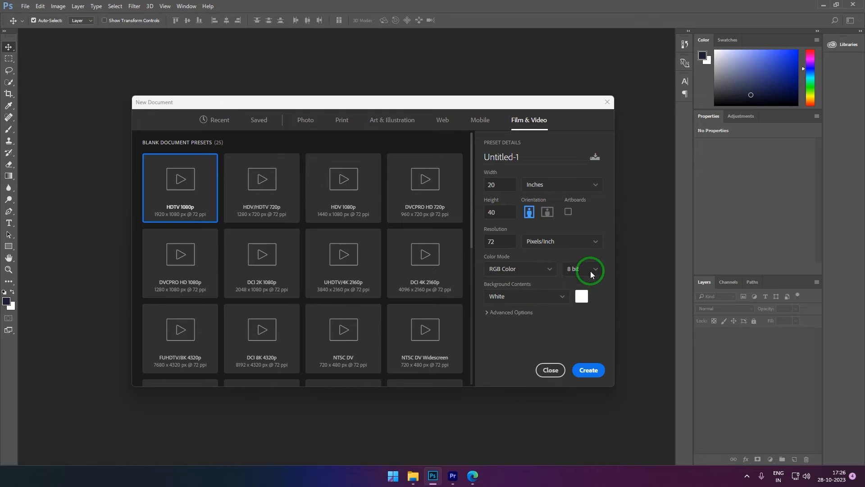
{"action": "left_click", "coordinate": [592, 275]}
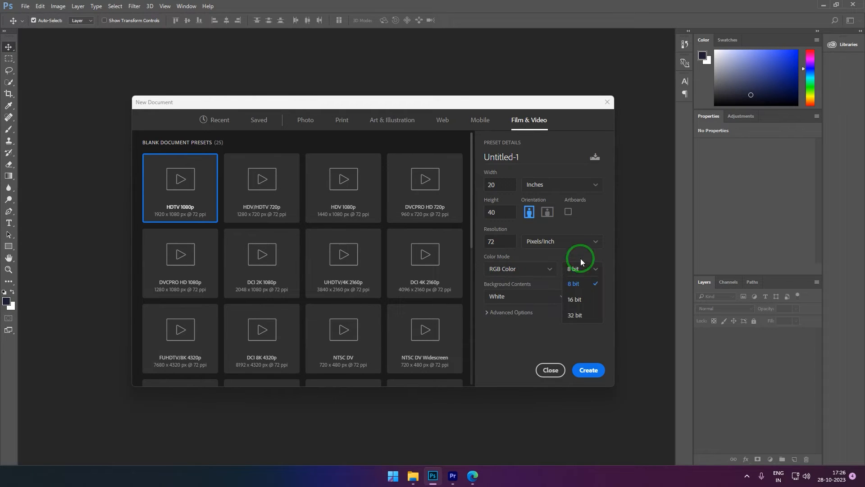
{"action": "left_click", "coordinate": [512, 338]}
Try the Black and Background Color background contents, set a custom dark red background, and create the document.
{"action": "left_click", "coordinate": [546, 299]}
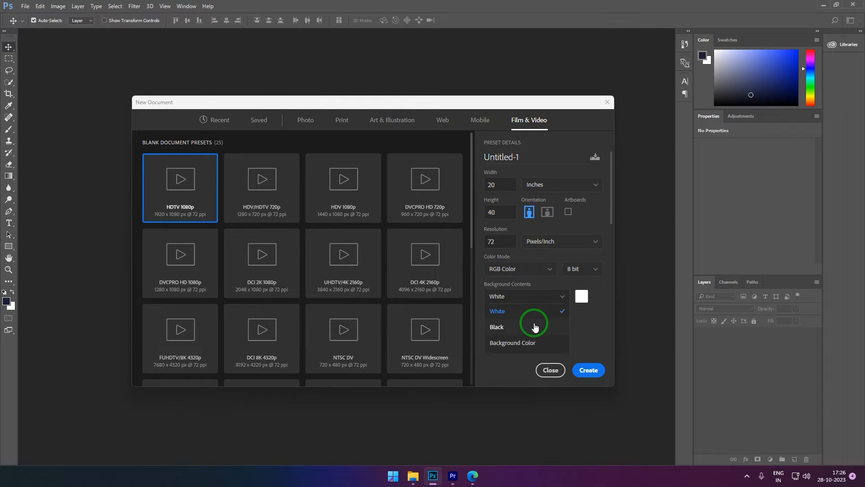
{"action": "left_click", "coordinate": [533, 325]}
{"action": "left_click", "coordinate": [552, 299]}
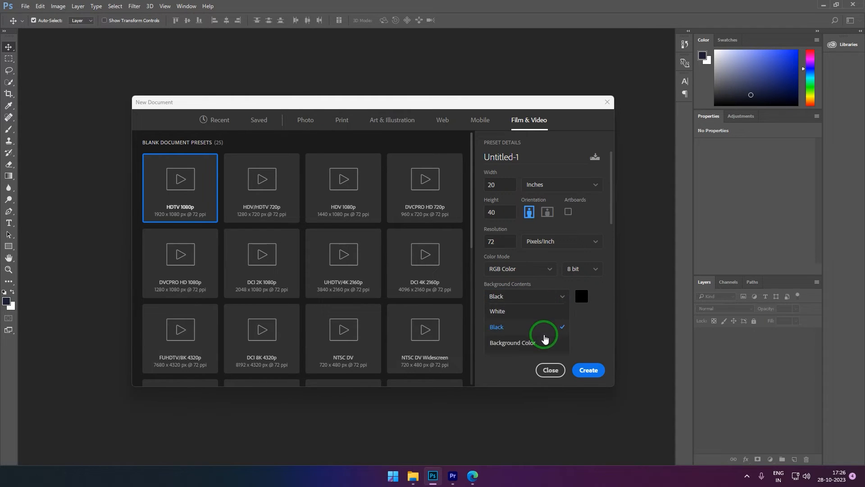
{"action": "left_click", "coordinate": [544, 342]}
{"action": "left_click", "coordinate": [582, 296]}
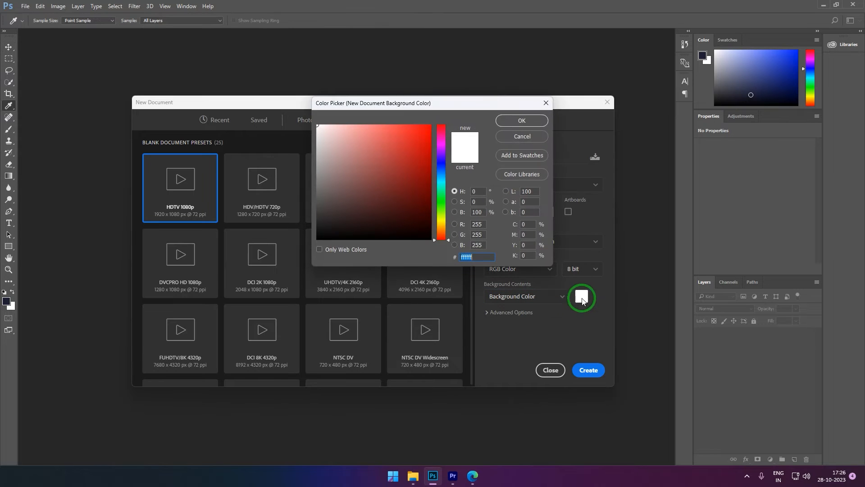
{"action": "left_click", "coordinate": [428, 164]}
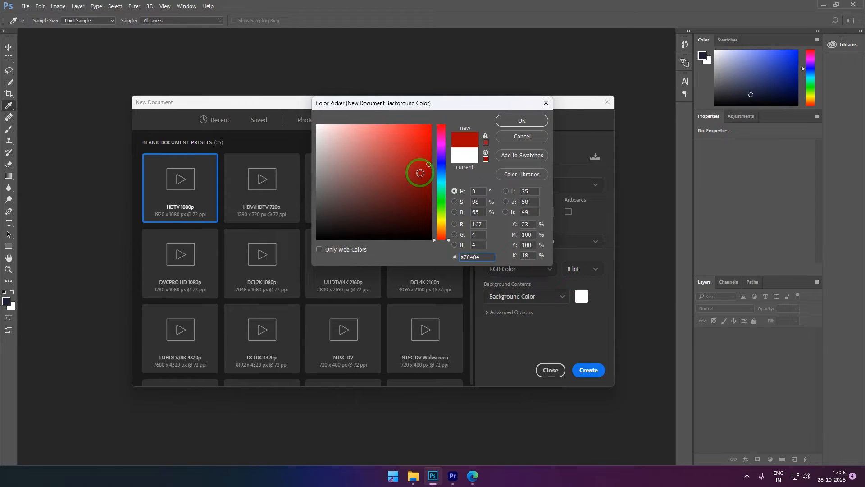
{"action": "left_click", "coordinate": [523, 127]}
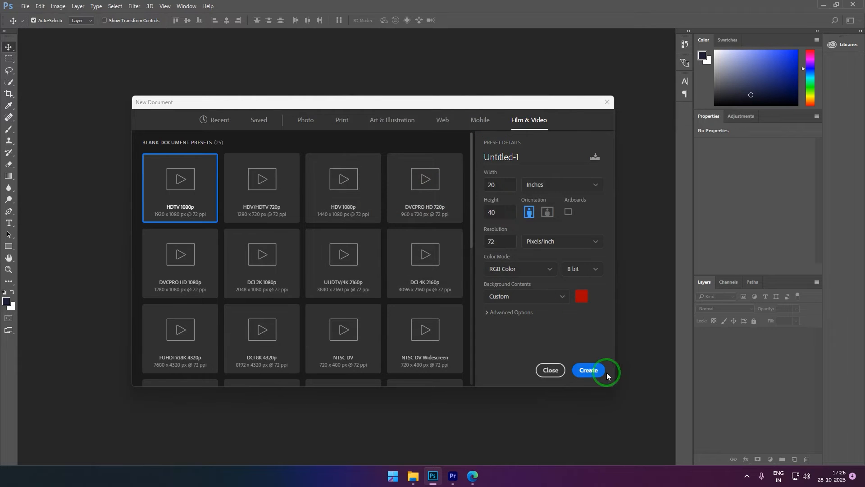
{"action": "left_click", "coordinate": [588, 370]}
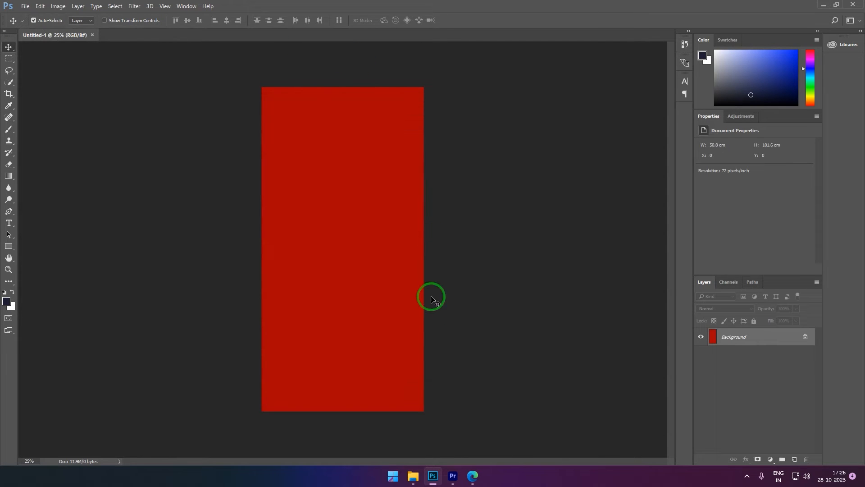
Close the red document and create a new one from the HDTV 1080p film and video preset.
{"action": "left_click", "coordinate": [93, 34]}
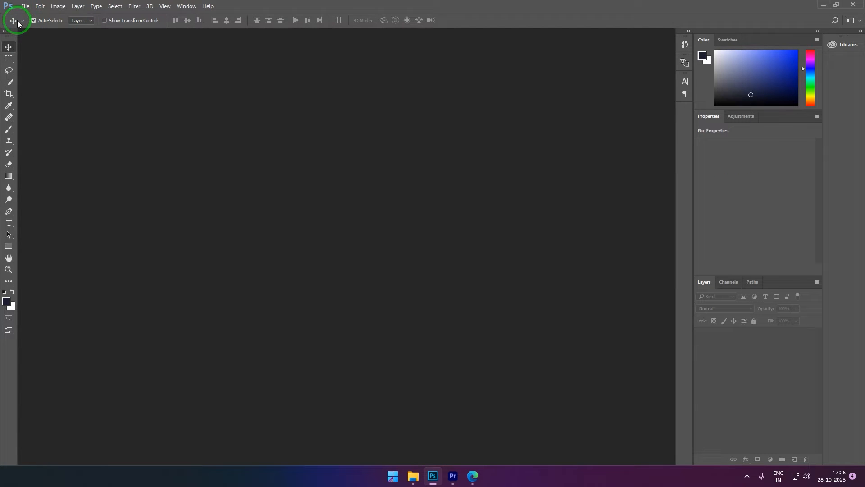
{"action": "key", "text": "ctrl"}
{"action": "key", "text": "ctrl+n"}
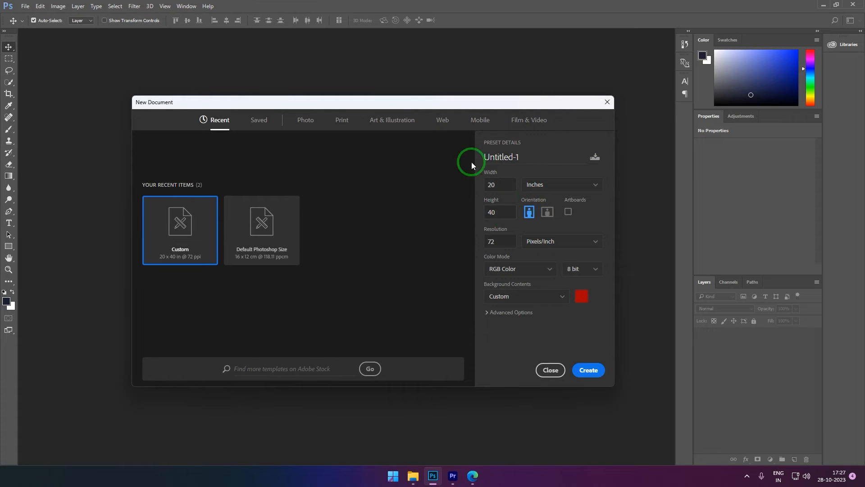
{"action": "left_click", "coordinate": [538, 118]}
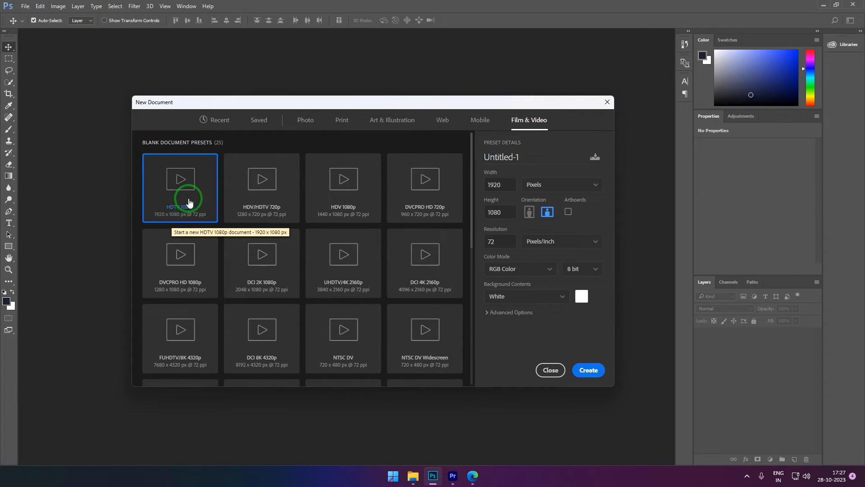
{"action": "left_click", "coordinate": [588, 370]}
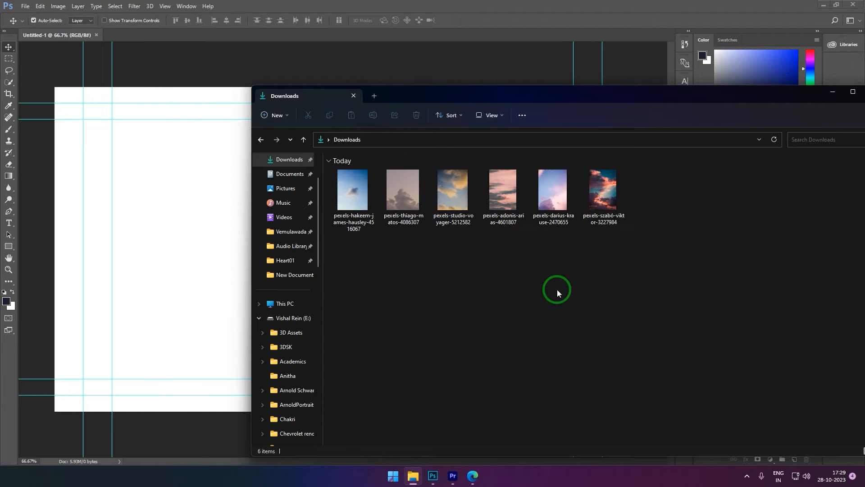
Place the blue-sky cloud photo from Downloads, try scaling it to about 21% and rotating it about -17 degrees, and cancel the placement.
{"action": "scroll", "coordinate": [642, 304], "scroll_direction": "up", "scroll_amount": 4}
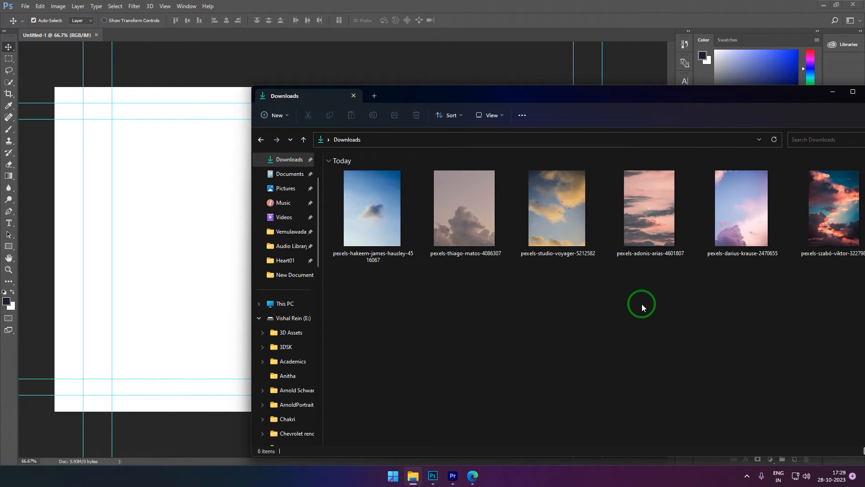
{"action": "scroll", "coordinate": [641, 304], "scroll_direction": "up", "scroll_amount": 1}
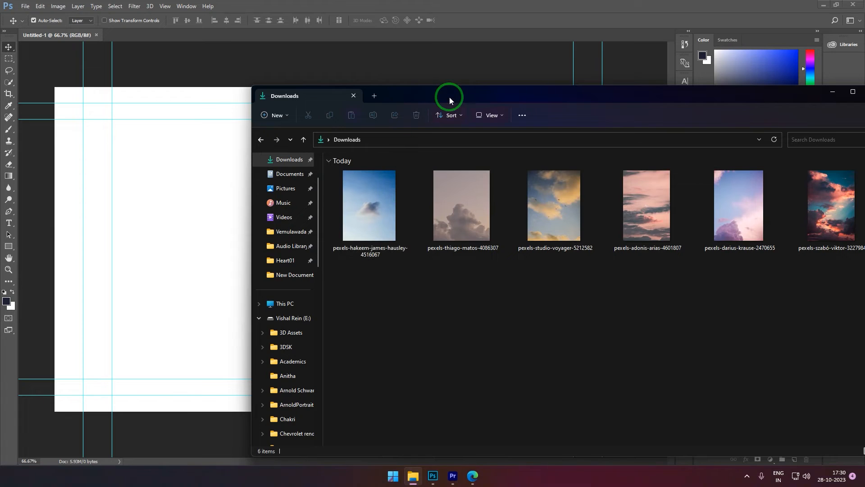
{"action": "left_click_drag", "start_coordinate": [449, 97], "coordinate": [550, 97]}
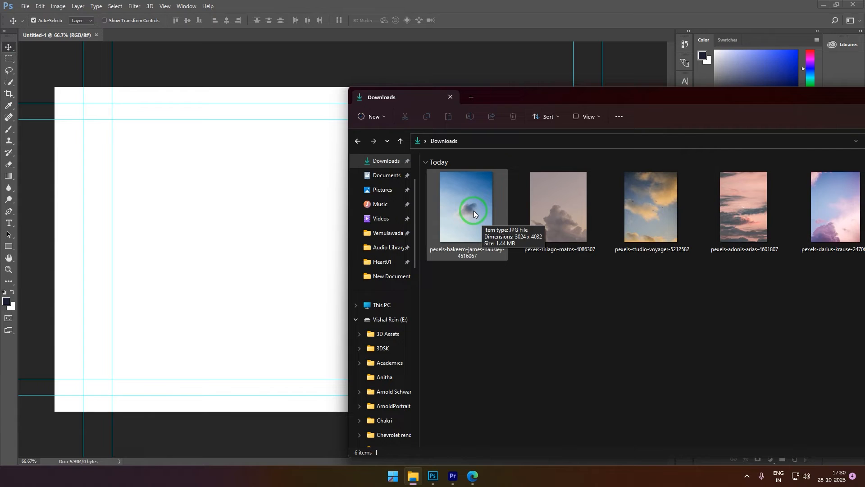
{"action": "left_click_drag", "start_coordinate": [474, 210], "coordinate": [199, 211]}
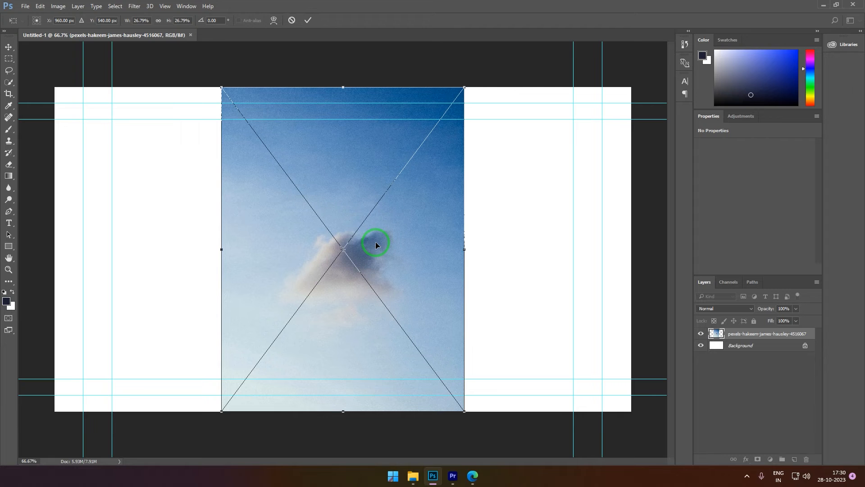
{"action": "left_click_drag", "start_coordinate": [470, 83], "coordinate": [373, 136]}
{"action": "left_click_drag", "start_coordinate": [374, 242], "coordinate": [456, 220]}
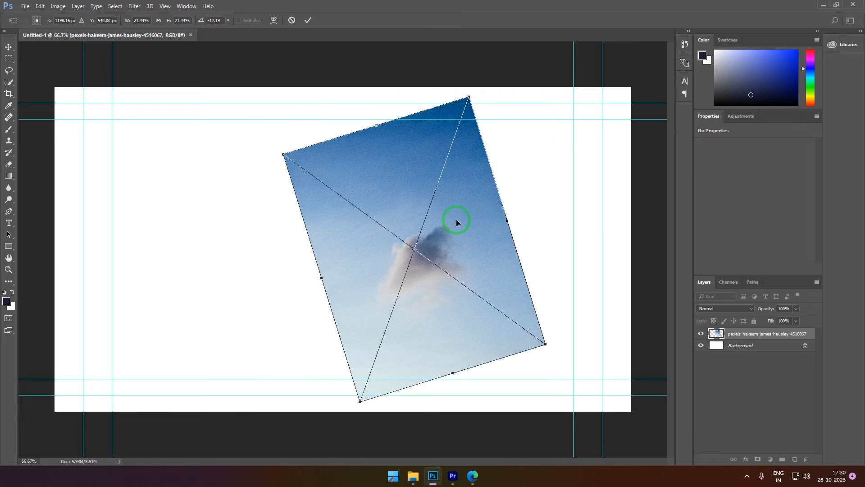
{"action": "left_click", "coordinate": [293, 23]}
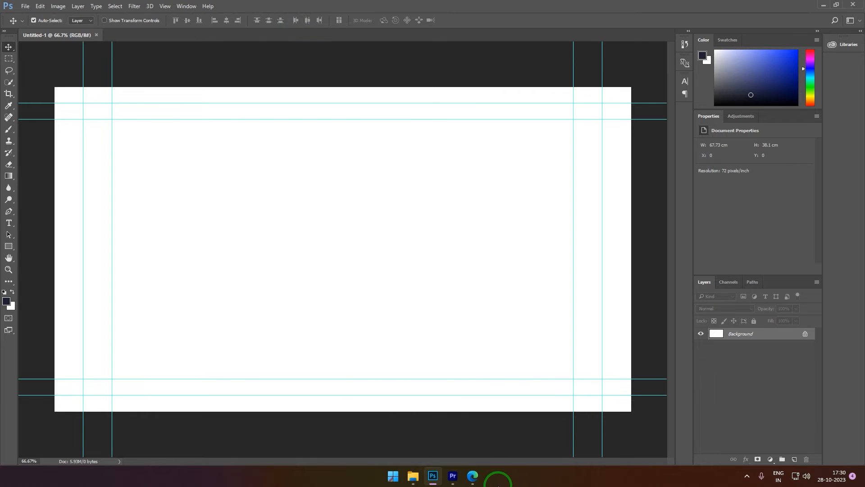
Place the blue-sky cloud photo from Downloads in the center of the document at its fitted size and commit it.
{"action": "left_click", "coordinate": [413, 476]}
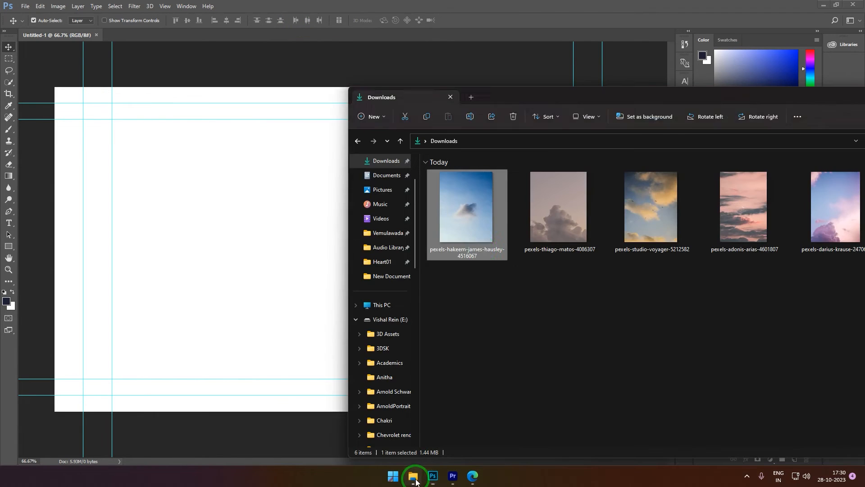
{"action": "left_click", "coordinate": [473, 247]}
{"action": "left_click_drag", "start_coordinate": [473, 247], "coordinate": [217, 247]}
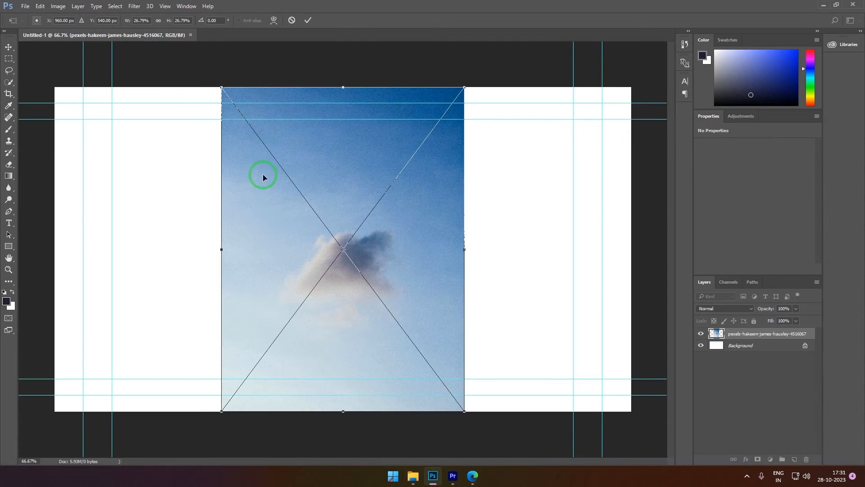
{"action": "left_click", "coordinate": [306, 21]}
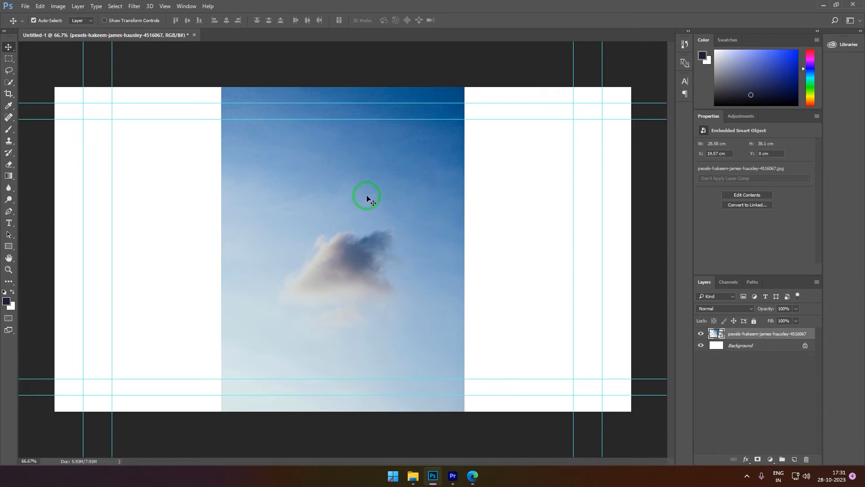
Select the placed cloud photo on the canvas and switch the selection to the Background layer.
{"action": "left_click", "coordinate": [447, 67]}
{"action": "left_click", "coordinate": [437, 225]}
{"action": "left_click", "coordinate": [747, 346]}
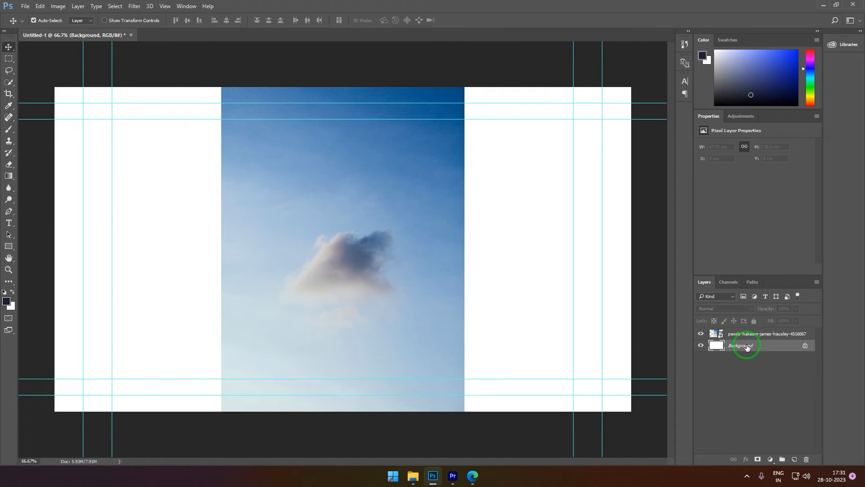
Try switching between the Background and cloud photo layers, keep the cloud photo layer selected, and activate the Move tool.
{"action": "left_click", "coordinate": [751, 335]}
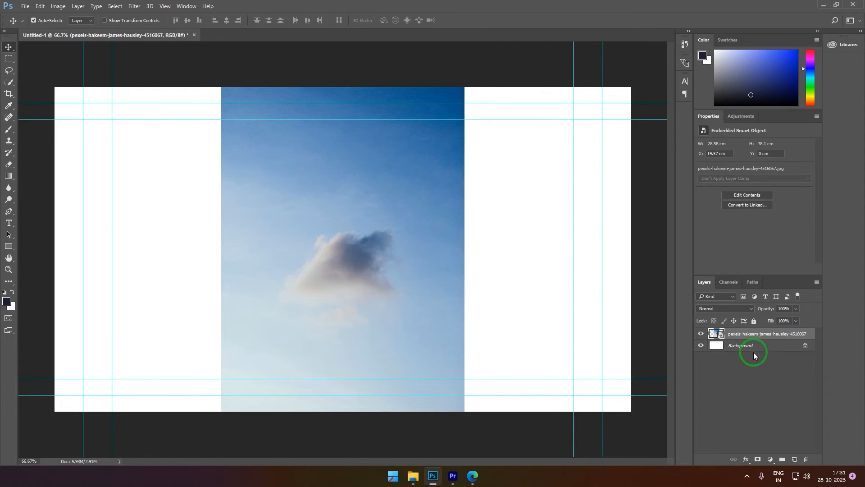
{"action": "left_click", "coordinate": [753, 348]}
{"action": "left_click", "coordinate": [754, 338]}
{"action": "left_click", "coordinate": [16, 129]}
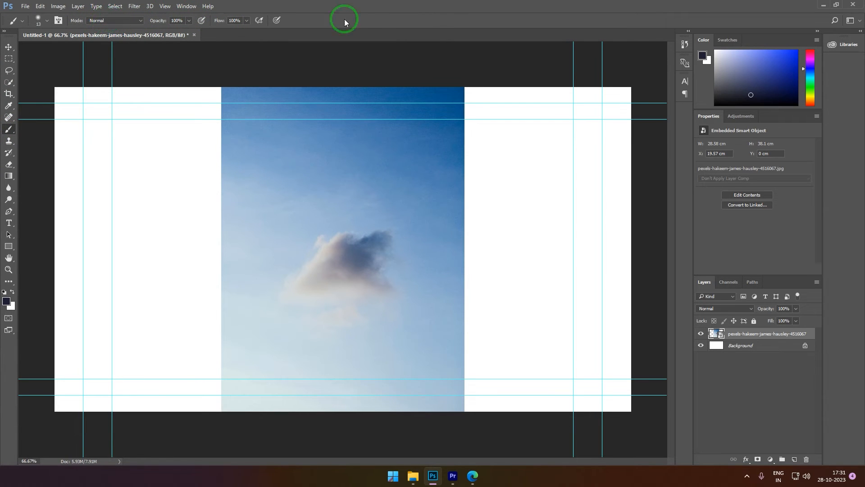
{"action": "left_click", "coordinate": [8, 48]}
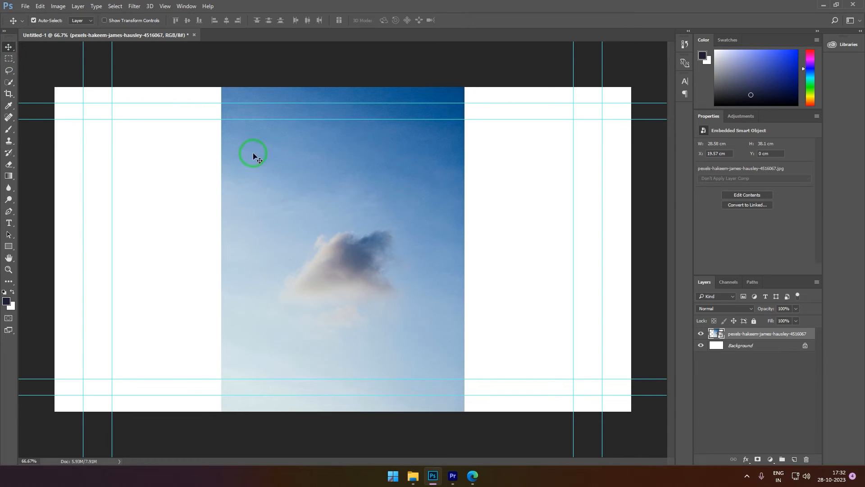
Show the transform controls, try shrinking the cloud photo and rotating it about -24 degrees, cancel the transform, and hide the controls.
{"action": "left_click", "coordinate": [106, 21]}
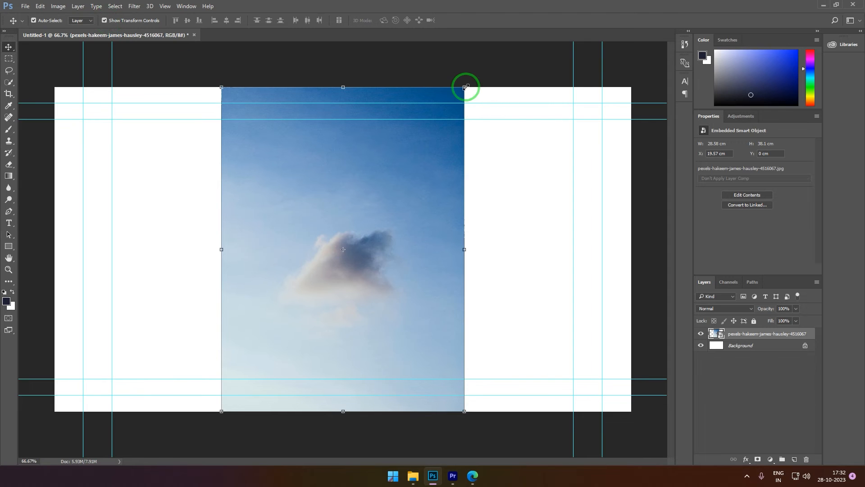
{"action": "left_click_drag", "start_coordinate": [466, 87], "coordinate": [342, 138]}
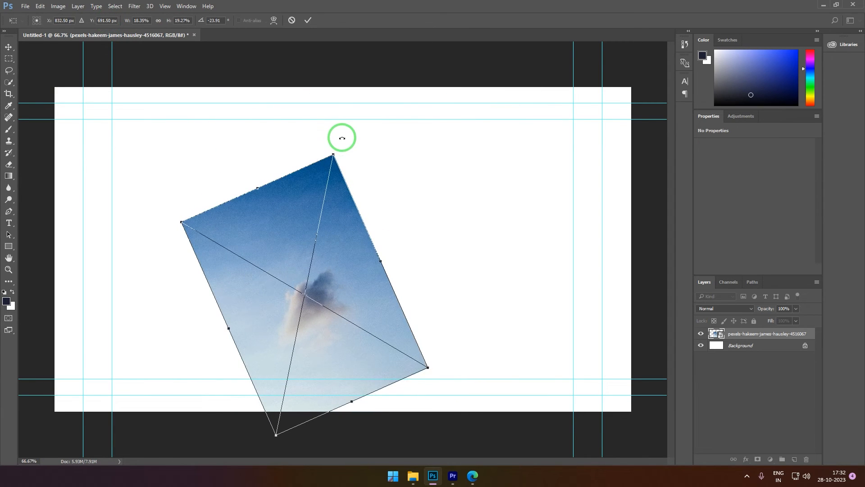
{"action": "left_click", "coordinate": [293, 21]}
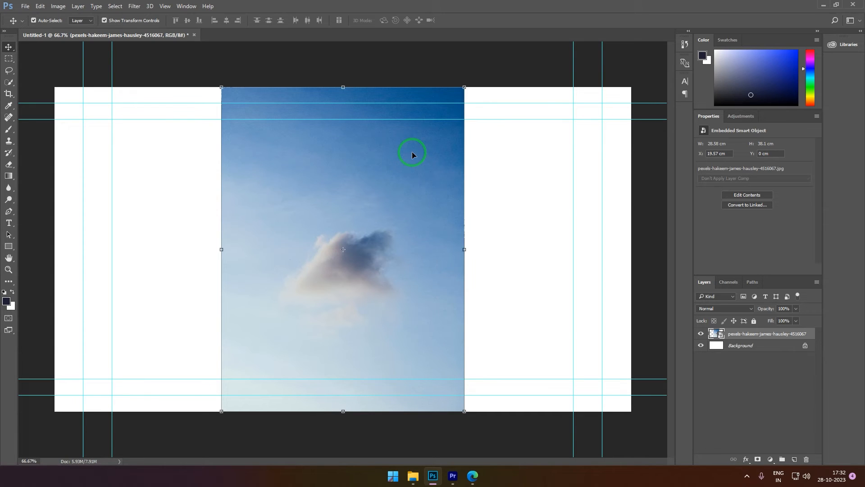
{"action": "left_click", "coordinate": [104, 20]}
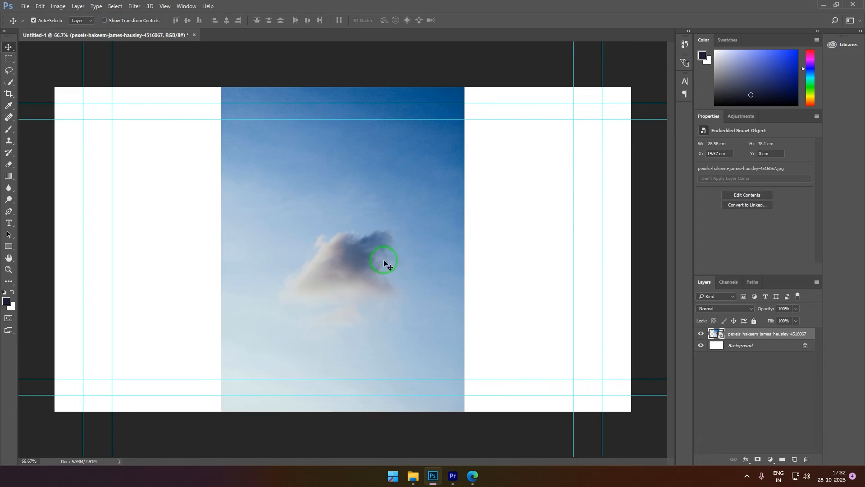
{"action": "left_click", "coordinate": [104, 21]}
{"action": "left_click", "coordinate": [104, 21]}
Free-transform the blue-sky cloud photo to move it flush with the canvas's left edge and commit the change.
{"action": "key", "text": "ctrl"}
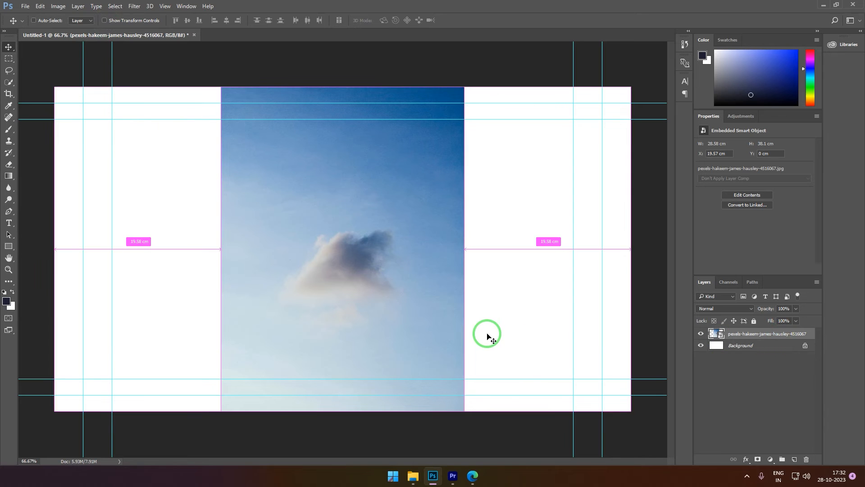
{"action": "key", "text": "ctrl+t"}
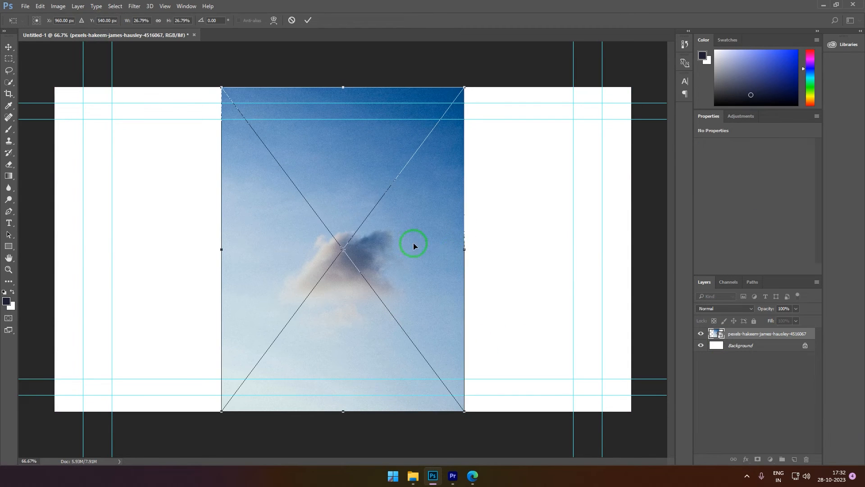
{"action": "left_click_drag", "start_coordinate": [421, 245], "coordinate": [256, 244]}
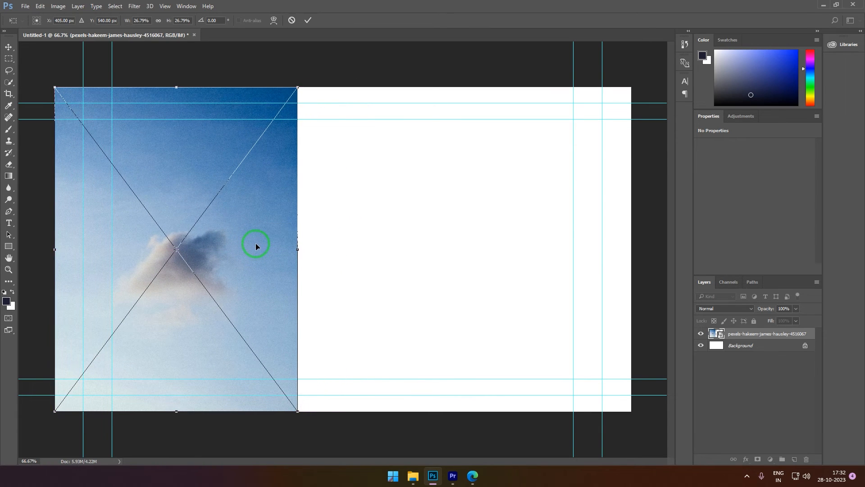
{"action": "key", "text": "Return"}
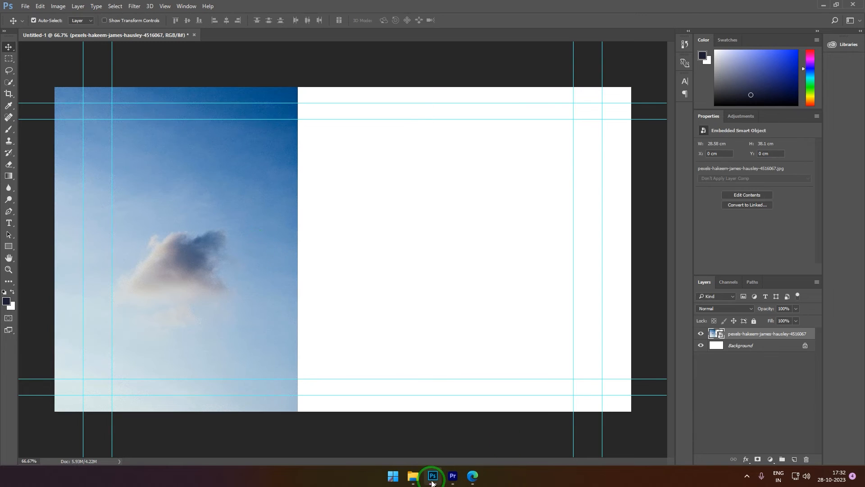
Open the pinkish-gray cloud photo from Downloads as a separate document instead of placing it in the current one.
{"action": "left_click", "coordinate": [413, 475]}
{"action": "left_click", "coordinate": [548, 235]}
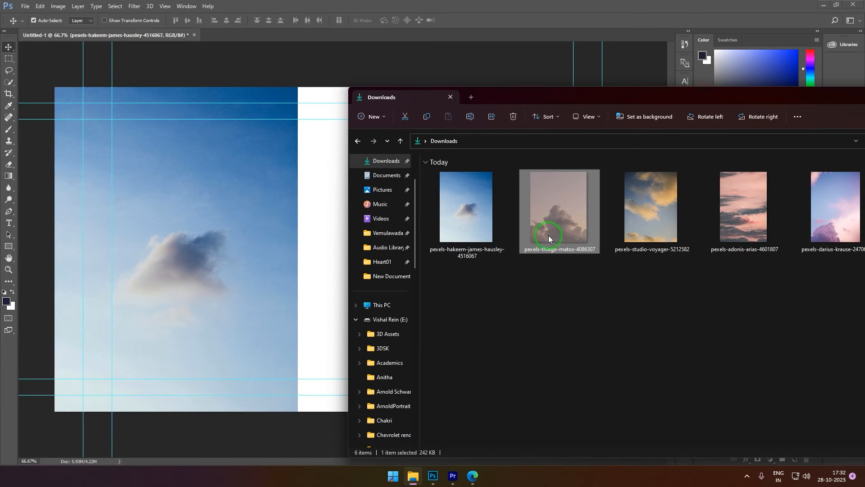
{"action": "left_click_drag", "start_coordinate": [545, 209], "coordinate": [217, 214]}
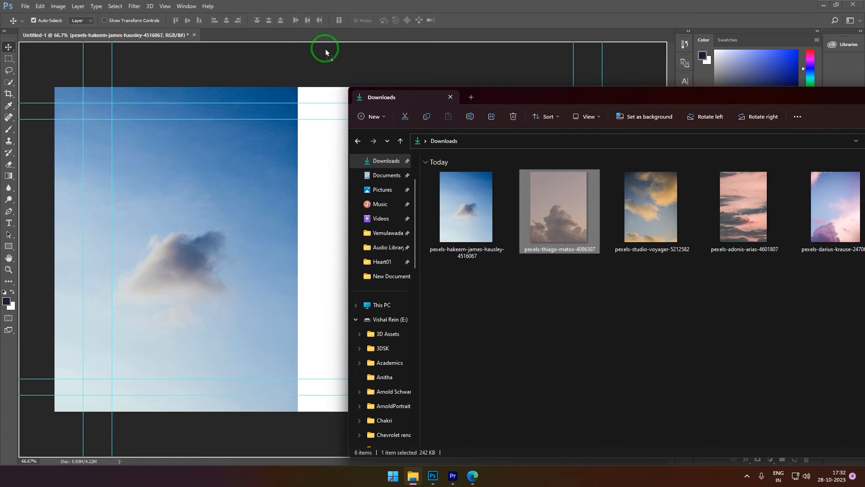
{"action": "mouse_move", "coordinate": [325, 49]}
{"action": "left_mouse_down"}
{"action": "mouse_move", "coordinate": [329, 34]}
{"action": "mouse_move", "coordinate": [321, 93]}
{"action": "mouse_move", "coordinate": [324, 32]}
{"action": "mouse_move", "coordinate": [323, 61]}
{"action": "left_mouse_up"}
{"action": "left_click_drag", "start_coordinate": [334, 68], "coordinate": [364, 30]}
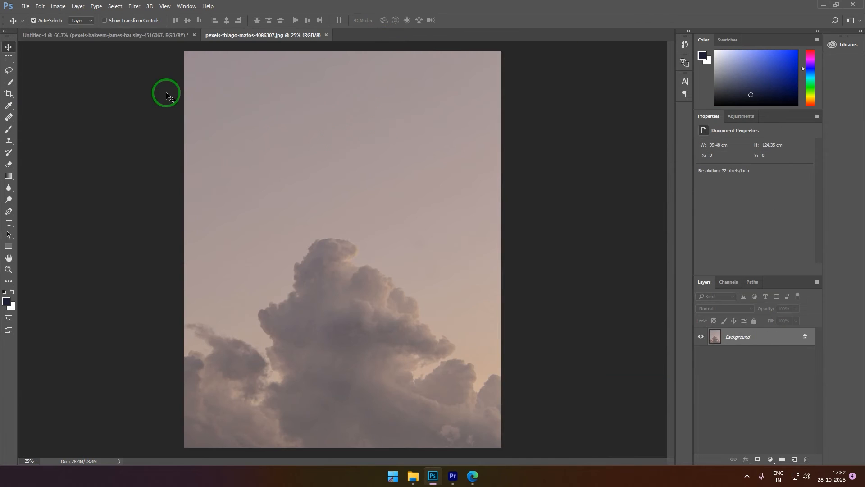
Compare the HDTV document with the newly opened gray cloud document, ending on the gray cloud document.
{"action": "left_click", "coordinate": [144, 36]}
{"action": "left_click", "coordinate": [248, 36]}
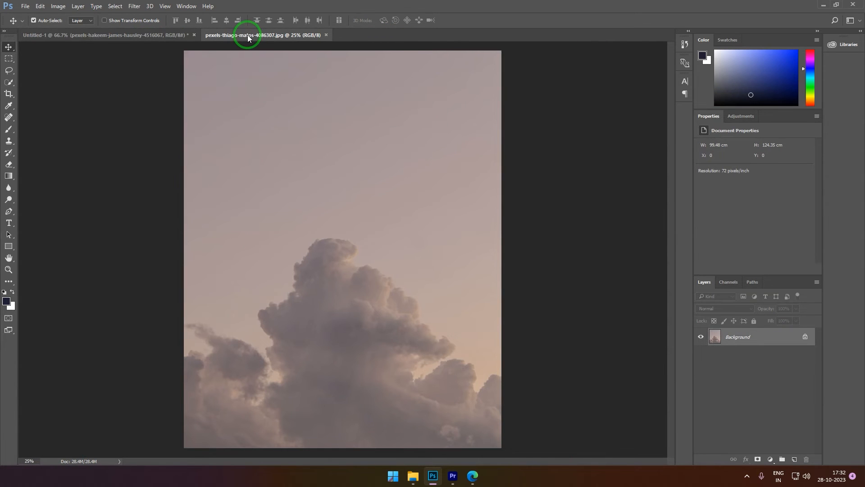
{"action": "left_click", "coordinate": [107, 36]}
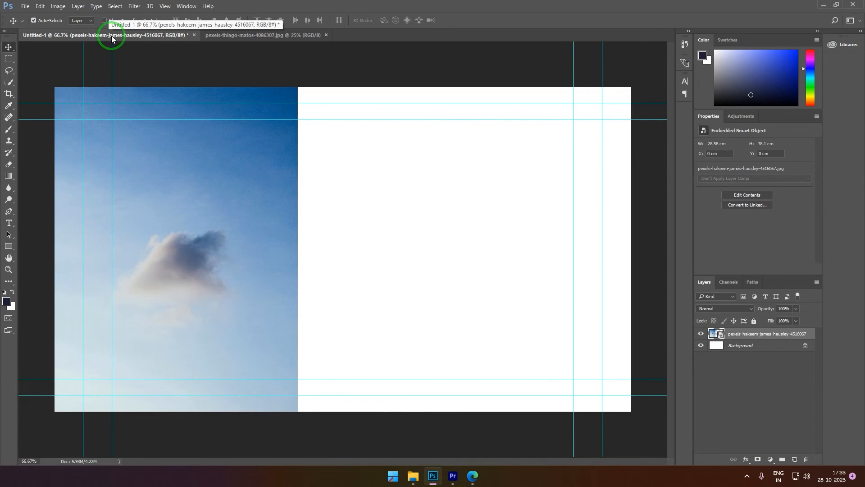
{"action": "left_click", "coordinate": [242, 35]}
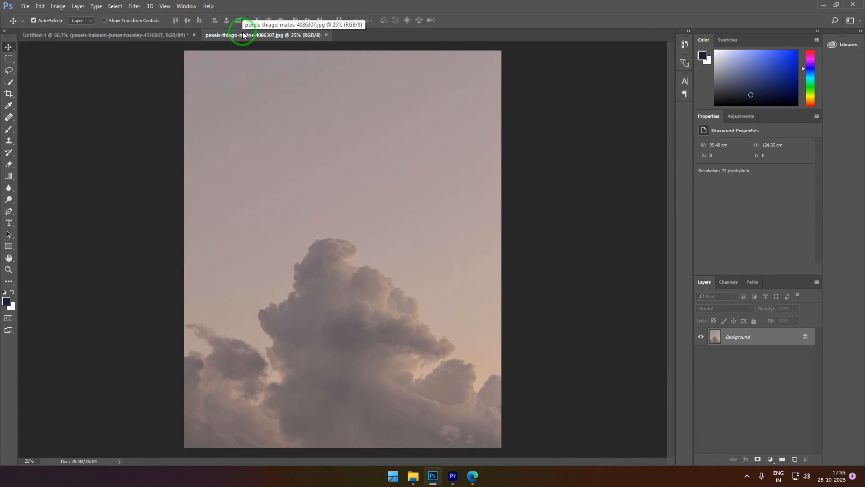
Examine the gray cloud photo's image size in pixels and close the dialog without changing it.
{"action": "left_click", "coordinate": [57, 6]}
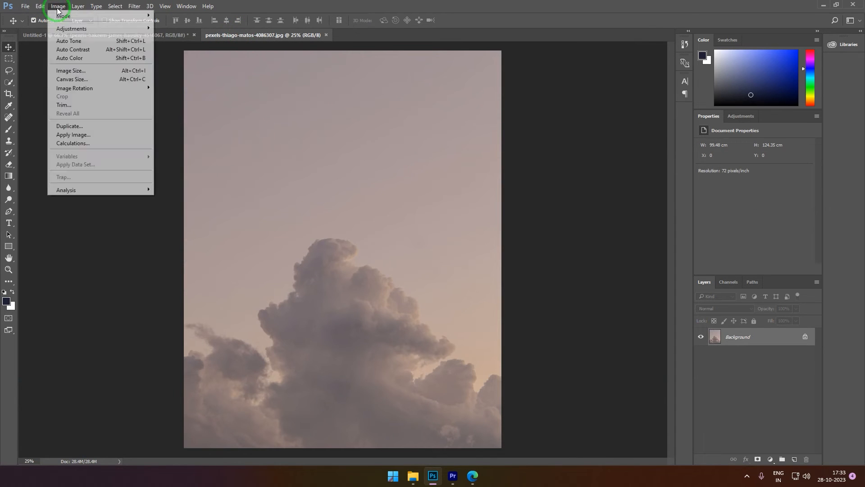
{"action": "left_click", "coordinate": [97, 71]}
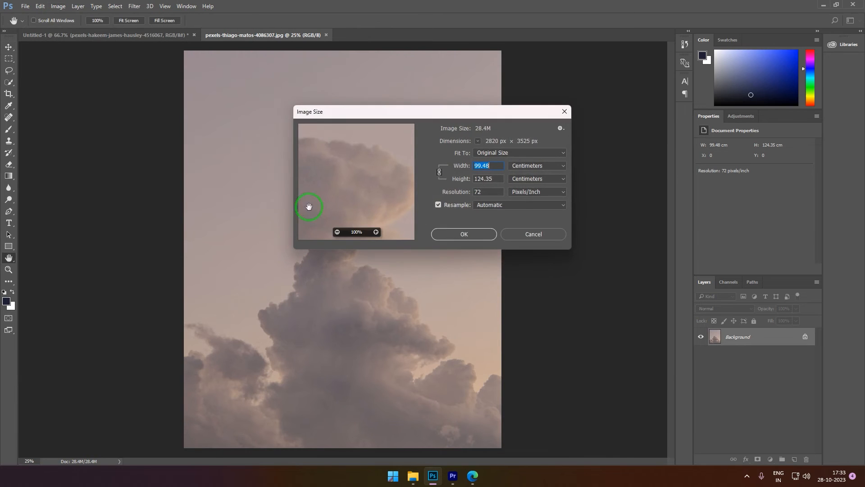
{"action": "left_click", "coordinate": [541, 172]}
{"action": "left_click", "coordinate": [542, 184]}
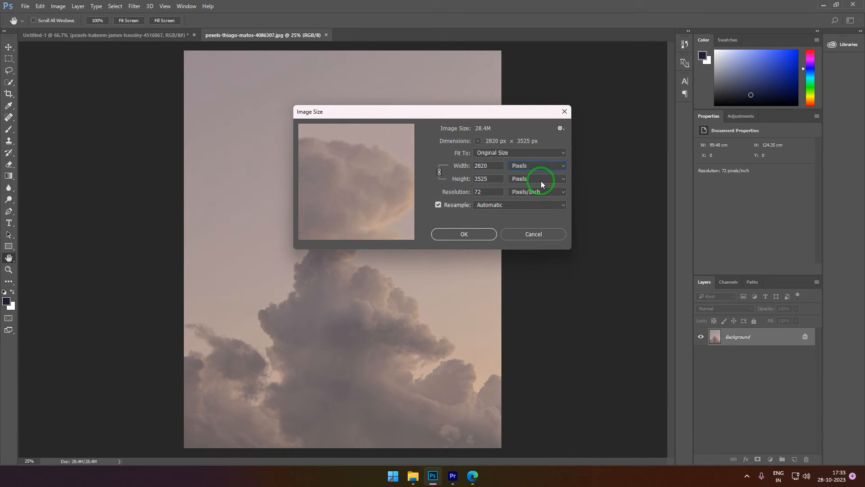
{"action": "left_click", "coordinate": [489, 167]}
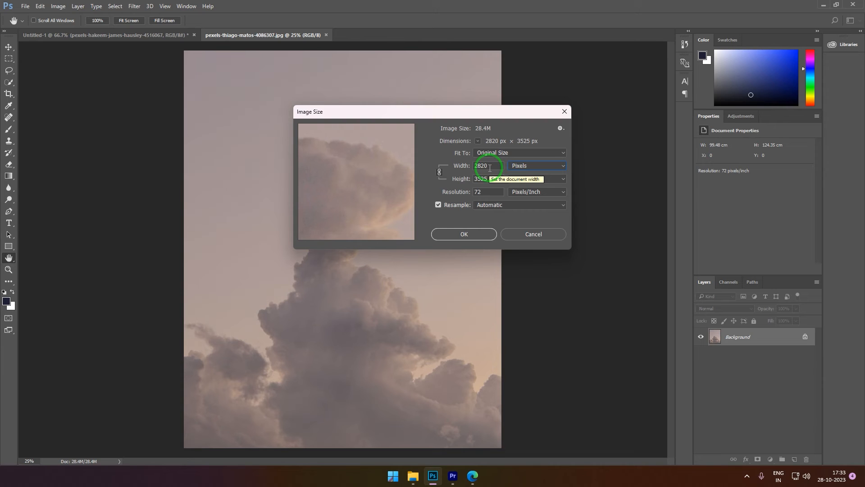
{"action": "left_click", "coordinate": [564, 112]}
Float the gray cloud document in its own window and place it over the left part of the HDTV document.
{"action": "left_click", "coordinate": [261, 41]}
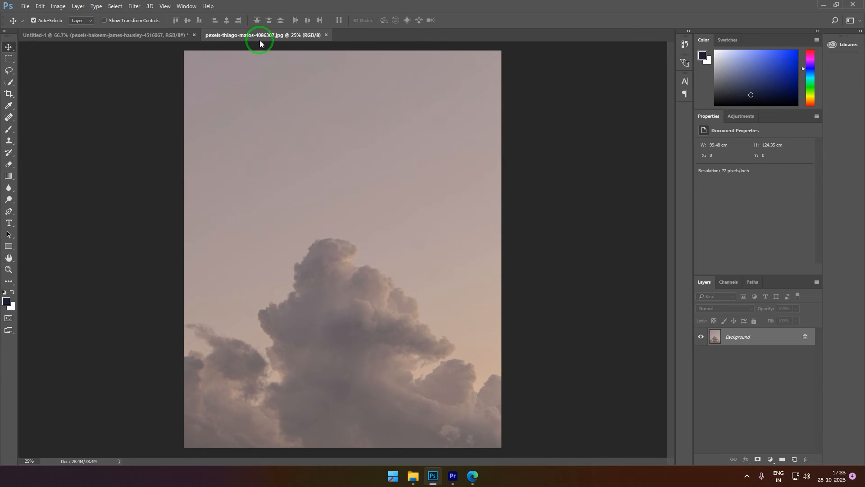
{"action": "left_click_drag", "start_coordinate": [260, 43], "coordinate": [418, 101]}
{"action": "left_click", "coordinate": [469, 266]}
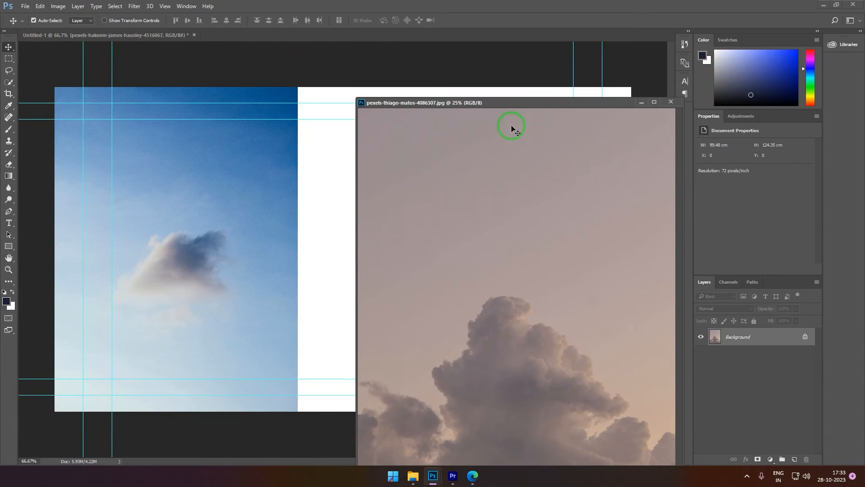
{"action": "left_click_drag", "start_coordinate": [514, 103], "coordinate": [176, 79]}
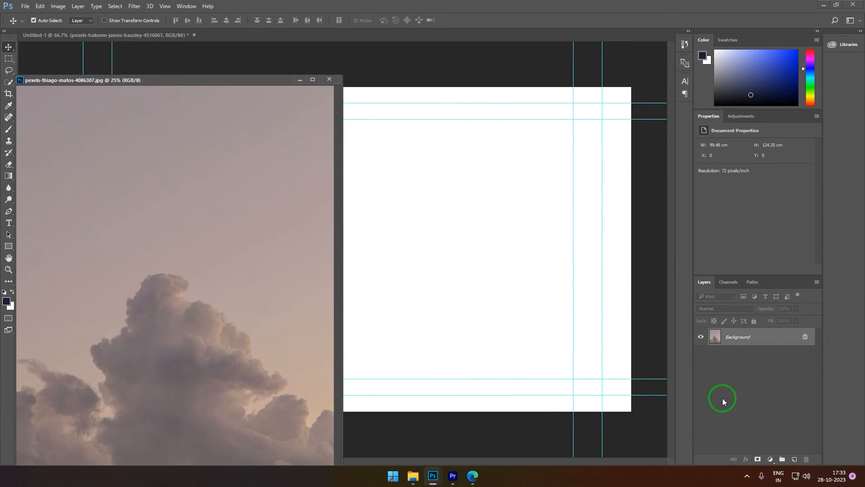
Copy the gray cloud photo's Background layer into the HDTV document, close its source window, and move the copy over most of the canvas.
{"action": "left_click_drag", "start_coordinate": [763, 341], "coordinate": [506, 251]}
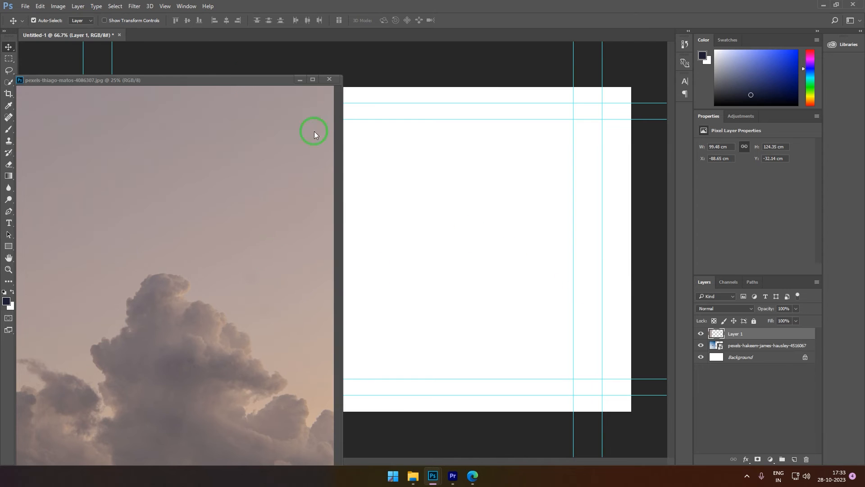
{"action": "left_click_drag", "start_coordinate": [231, 82], "coordinate": [442, 193]}
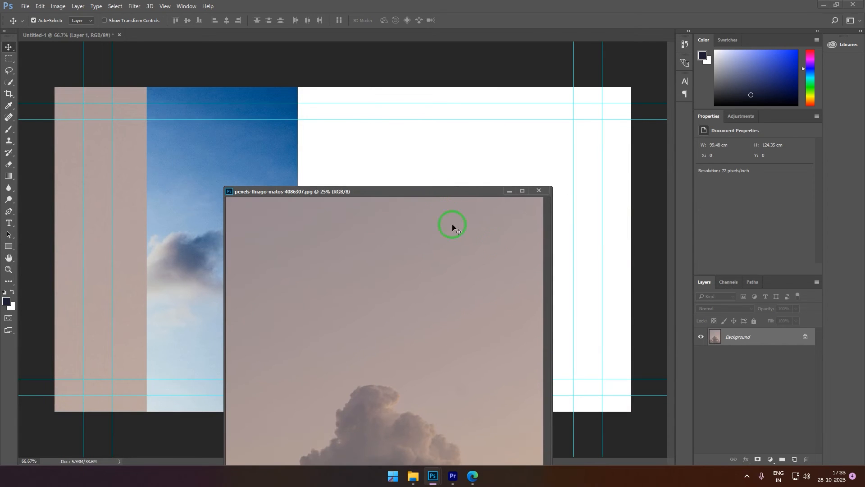
{"action": "left_click", "coordinate": [539, 191]}
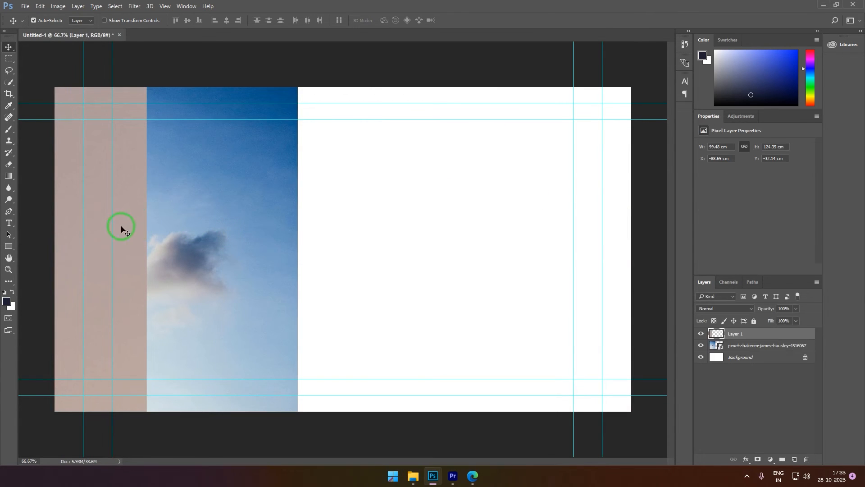
{"action": "left_click_drag", "start_coordinate": [119, 225], "coordinate": [533, 248]}
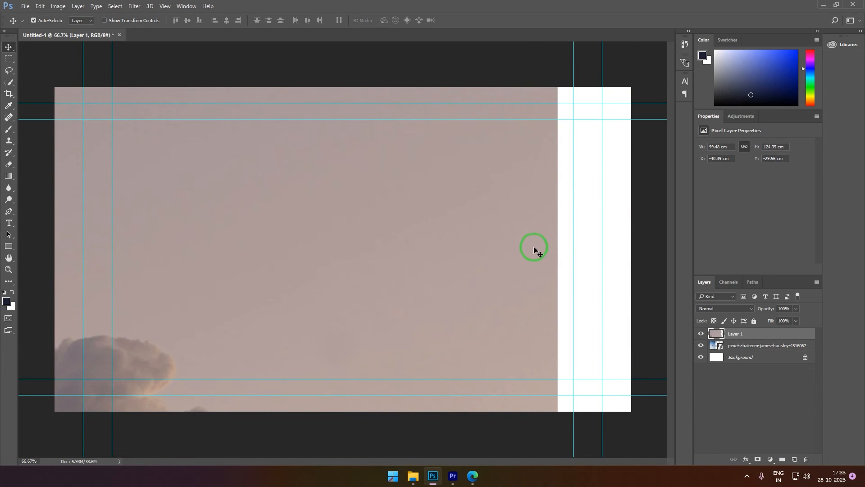
Zoom the HDTV document out to 12.5% and back in to 50% to examine the oversized photo layer against the canvas.
{"action": "key", "text": "ctrl+minus"}
{"action": "key", "text": "ctrl+minus"}
{"action": "key", "text": "ctrl+minus"}
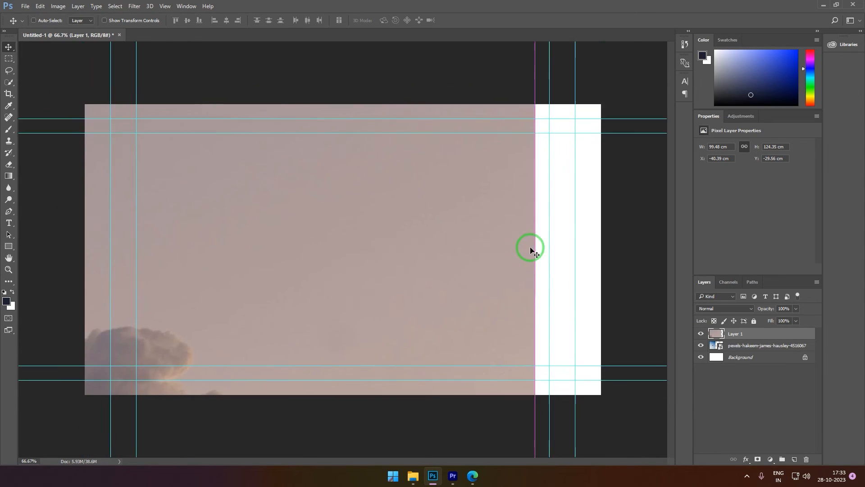
{"action": "key", "text": "ctrl+minus"}
{"action": "key", "text": "ctrl+minus"}
{"action": "key", "text": "ctrl+minus"}
{"action": "key", "text": "ctrl+minus"}
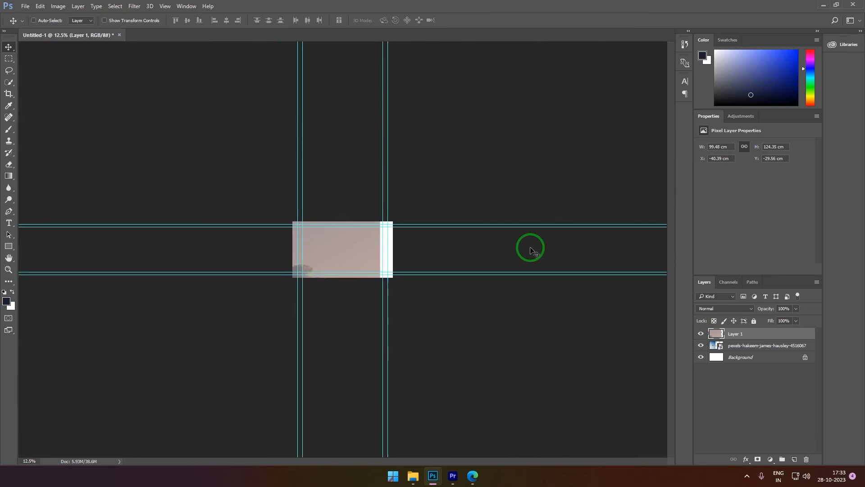
{"action": "key", "text": "ctrl+plus"}
{"action": "key", "text": "ctrl+plus"}
{"action": "key", "text": "ctrl+plus"}
{"action": "key", "text": "ctrl+plus"}
{"action": "key", "text": "ctrl+plus"}
{"action": "key", "text": "ctrl+plus"}
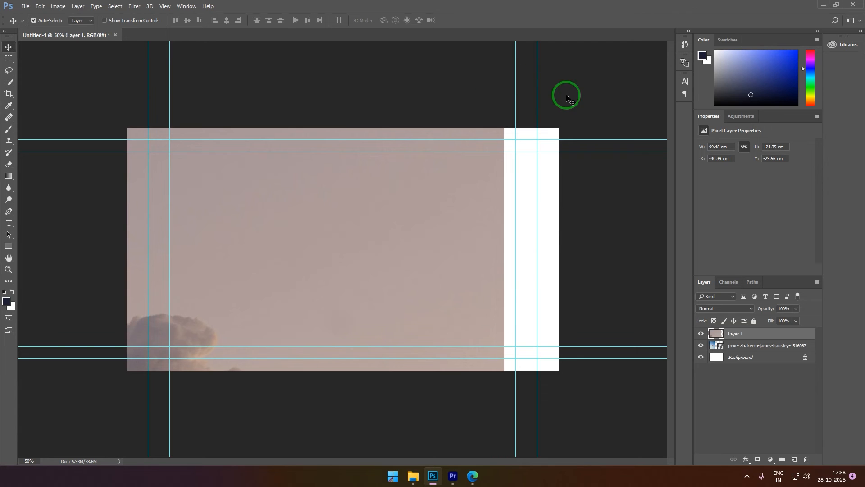
Hide the guides in the HDTV document.
{"action": "left_click", "coordinate": [165, 6]}
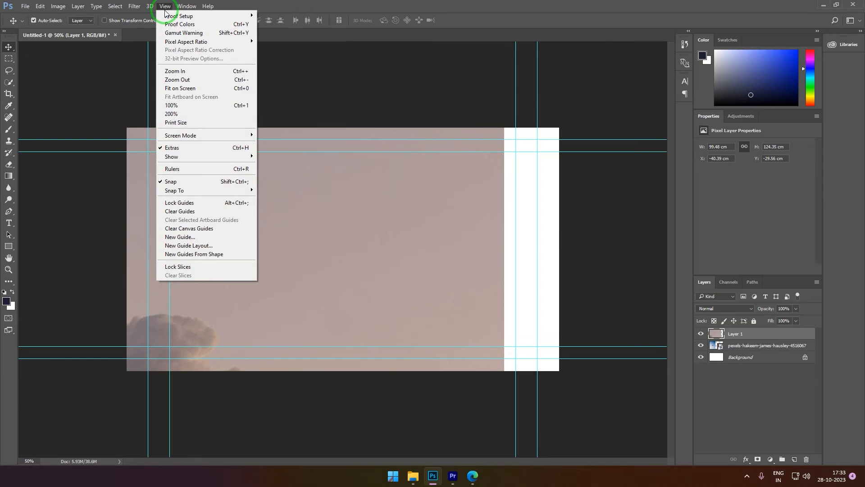
{"action": "mouse_move", "coordinate": [220, 162]}
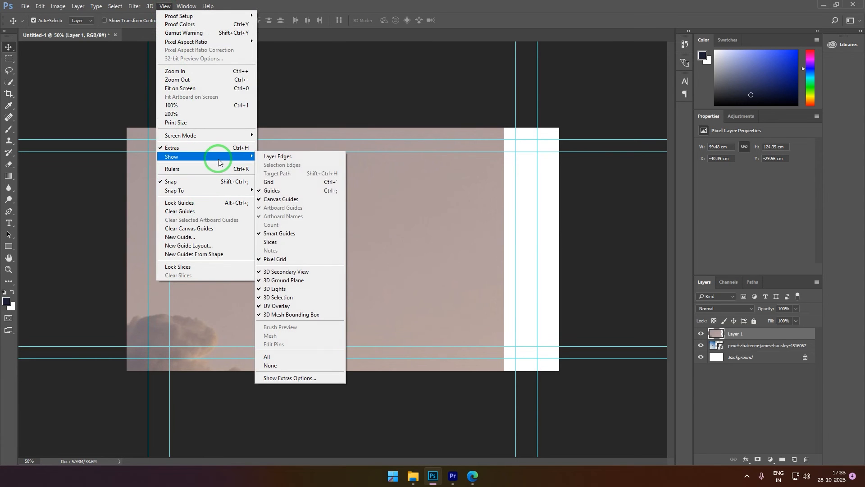
{"action": "left_click", "coordinate": [312, 193]}
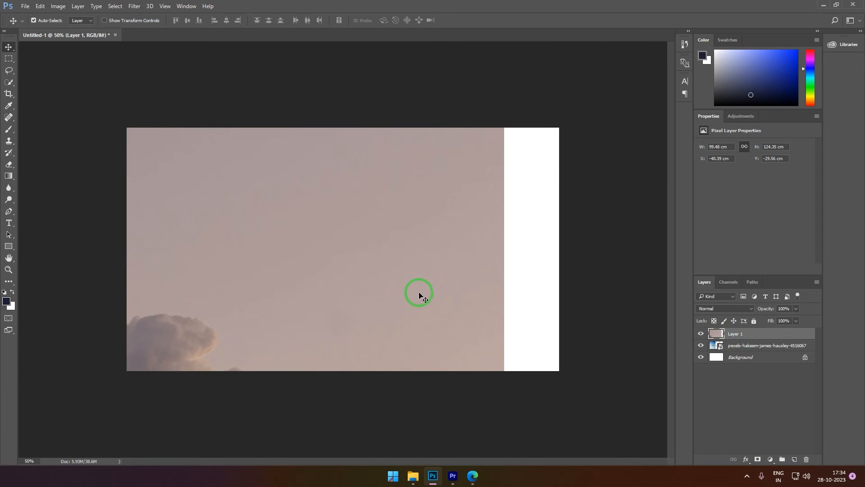
Start Free Transform on Layer 1 and zoom out and in repeatedly to examine its bounding box beyond the canvas.
{"action": "key", "text": "ctrl"}
{"action": "key", "text": "ctrl+t"}
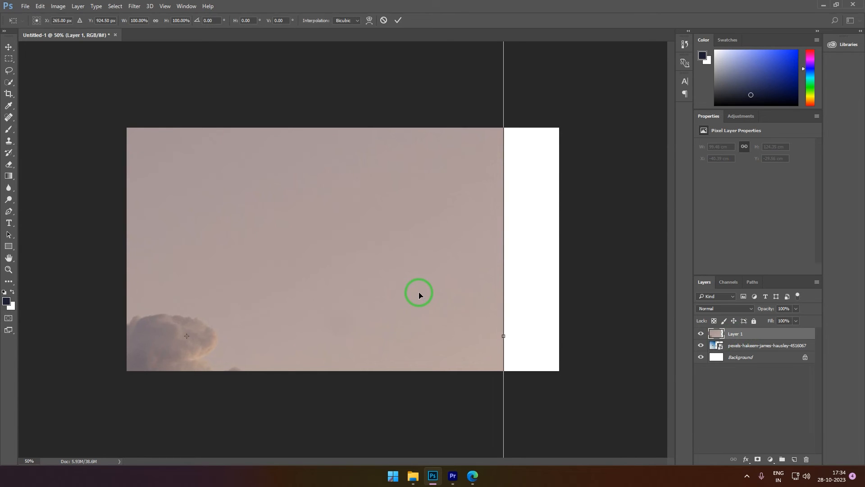
{"action": "key", "text": "ctrl+minus"}
{"action": "key", "text": "ctrl+minus"}
{"action": "key", "text": "ctrl+minus"}
{"action": "key", "text": "ctrl+minus"}
{"action": "key", "text": "ctrl+minus"}
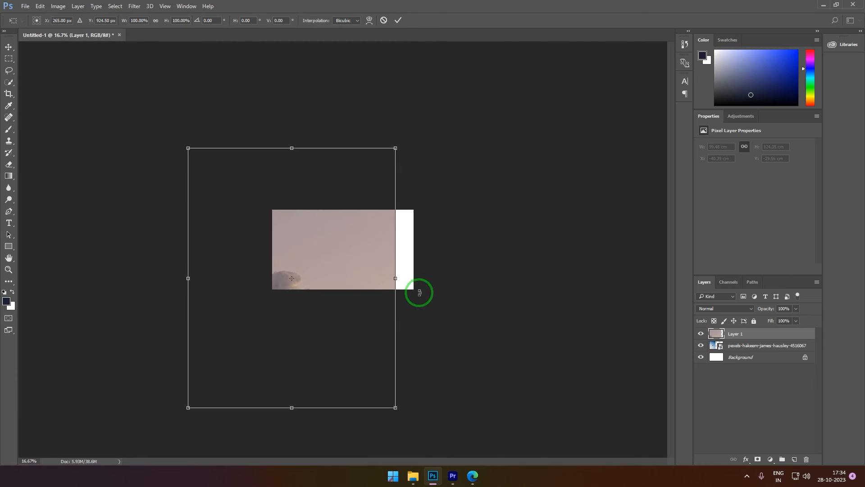
{"action": "key", "text": "ctrl+plus"}
{"action": "key", "text": "ctrl+plus"}
{"action": "key", "text": "ctrl+plus"}
{"action": "key", "text": "ctrl+plus"}
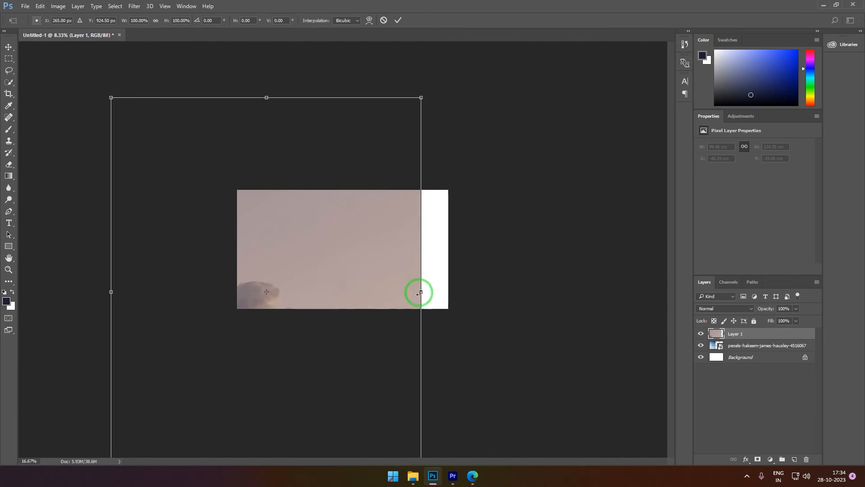
{"action": "key", "text": "ctrl+minus"}
{"action": "key", "text": "ctrl+minus"}
{"action": "key", "text": "ctrl+minus"}
{"action": "key", "text": "ctrl+minus"}
{"action": "key", "text": "ctrl+minus"}
{"action": "key", "text": "ctrl+minus"}
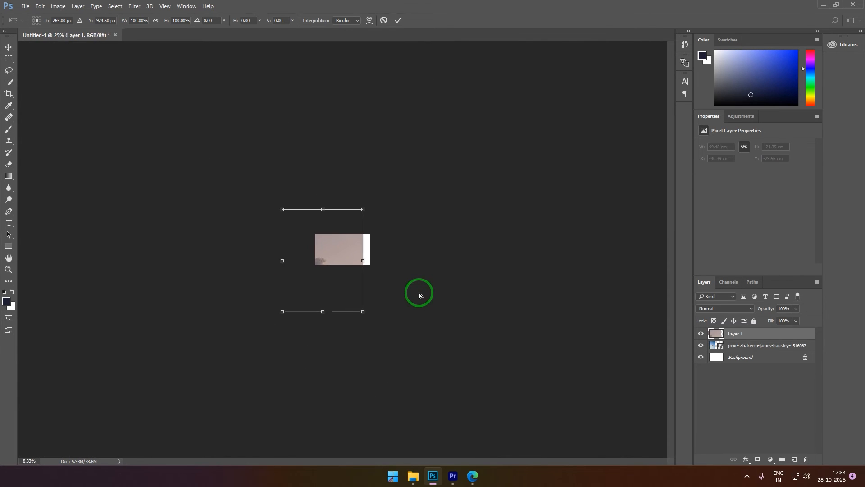
{"action": "key", "text": "ctrl+plus"}
{"action": "key", "text": "ctrl+plus"}
{"action": "key", "text": "ctrl+plus"}
{"action": "key", "text": "ctrl+plus"}
{"action": "key", "text": "ctrl+plus"}
{"action": "key", "text": "ctrl+plus"}
{"action": "key", "text": "ctrl+plus"}
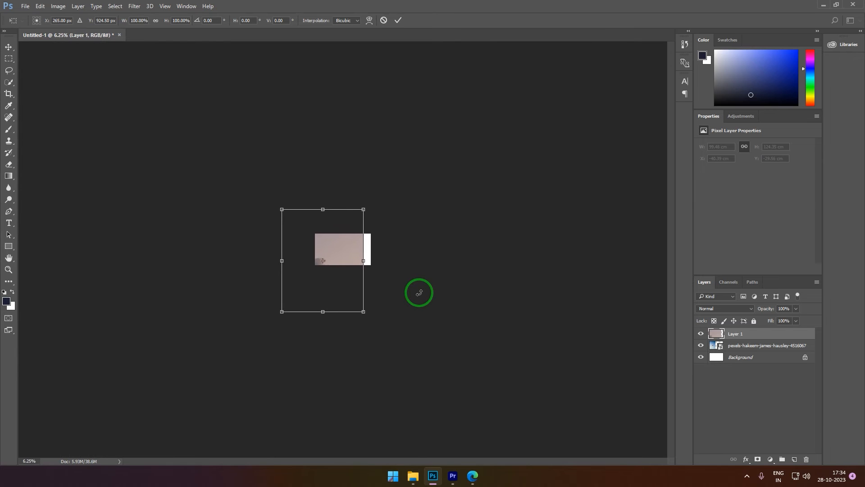
Scale the gray cloud layer down proportionally to about 31% so it fits the canvas height, and apply the transform.
{"action": "key", "text": "ctrl+minus"}
{"action": "key", "text": "ctrl+minus"}
{"action": "key", "text": "ctrl+minus"}
{"action": "key", "text": "ctrl+minus"}
{"action": "key", "text": "ctrl+minus"}
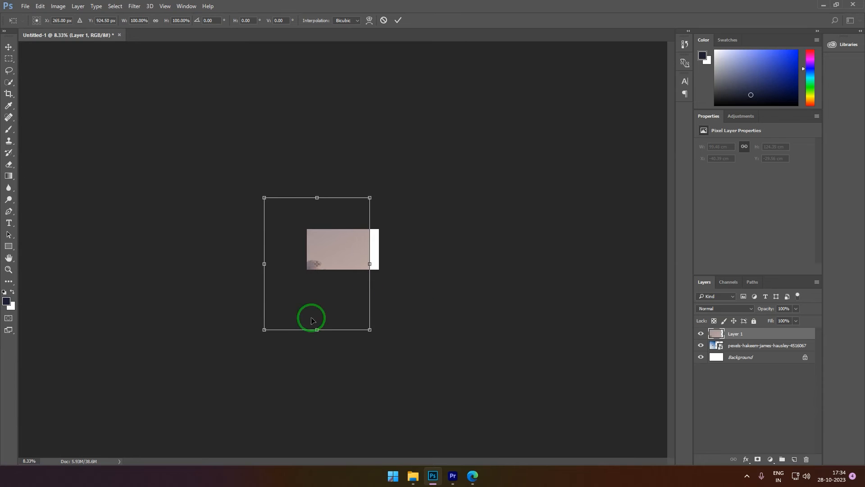
{"action": "left_click_drag", "start_coordinate": [264, 330], "coordinate": [349, 263]}
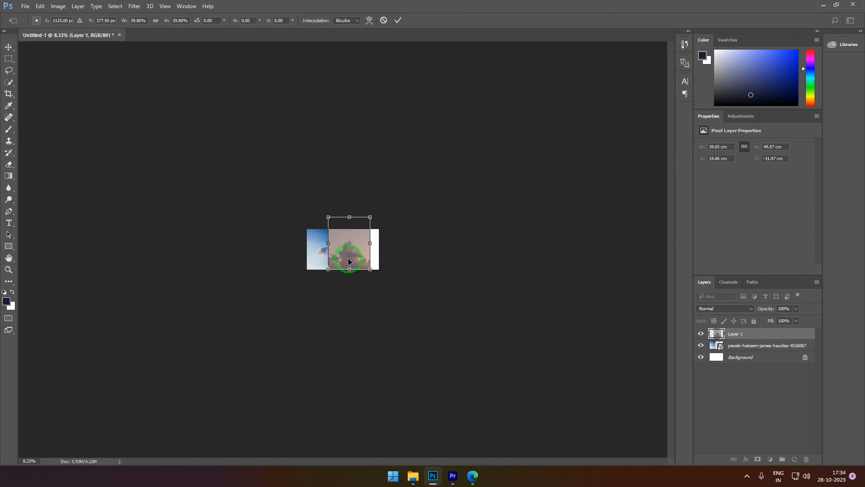
{"action": "left_click_drag", "start_coordinate": [371, 218], "coordinate": [361, 232]}
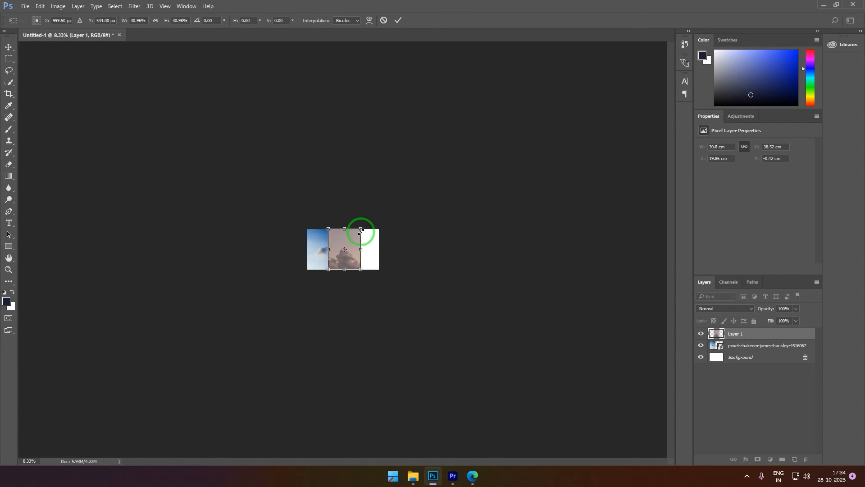
{"action": "key", "text": "Return"}
Move the gray cloud layer left to about X 14.29 cm, aligned with the canvas top and overlapping the blue sky photo.
{"action": "key", "text": "ctrl+equal"}
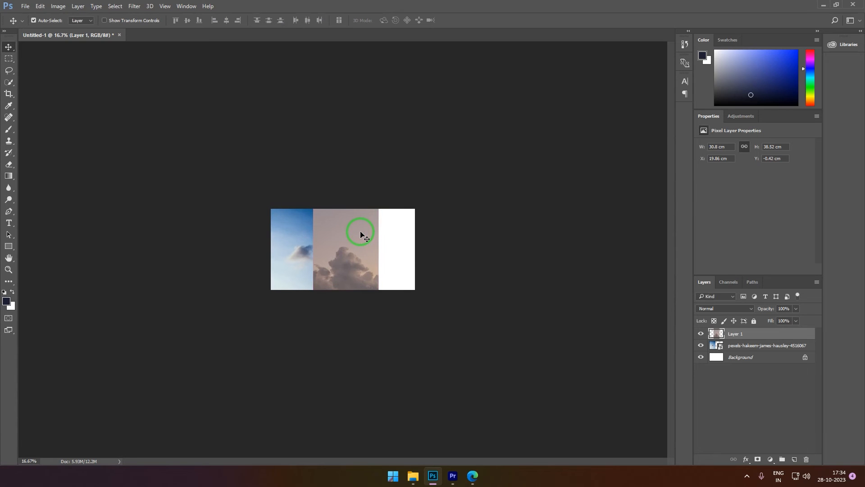
{"action": "key", "text": "ctrl+1"}
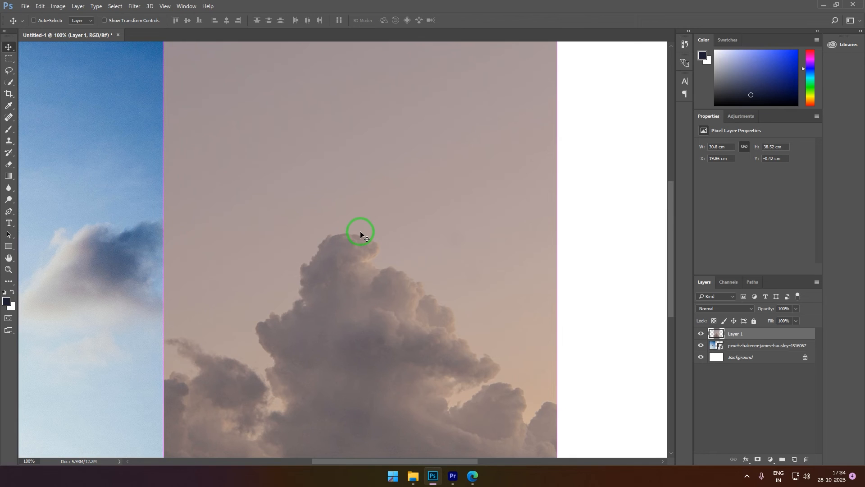
{"action": "scroll", "coordinate": [361, 234], "scroll_direction": "down", "scroll_amount": 2}
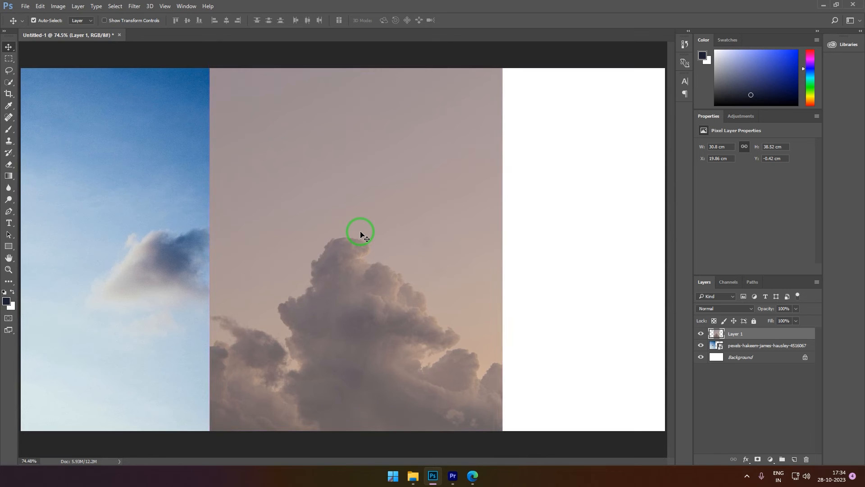
{"action": "left_click_drag", "start_coordinate": [357, 215], "coordinate": [302, 219]}
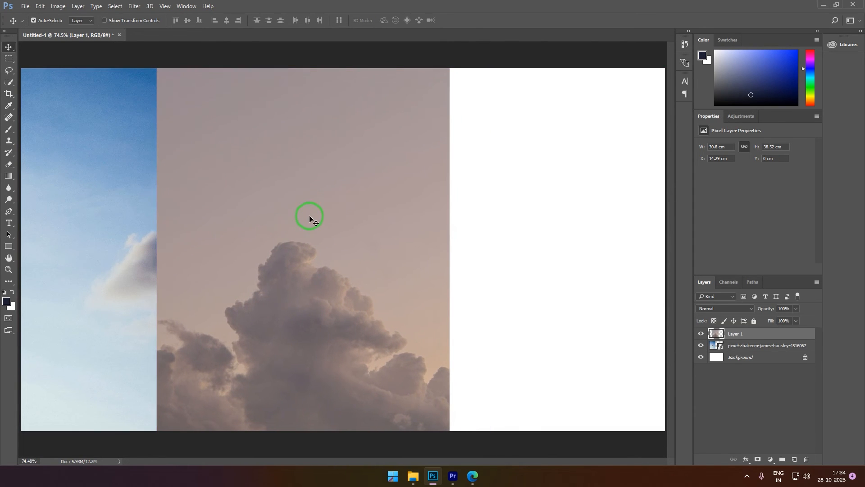
Open the pexels-studio-voyager-5212582 image from the Downloads folder as a separate document.
{"action": "left_click", "coordinate": [414, 476]}
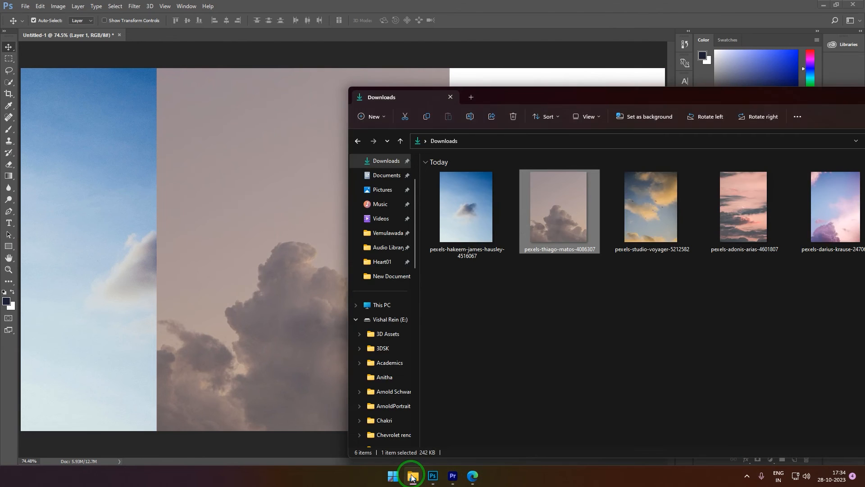
{"action": "left_click", "coordinate": [649, 236]}
{"action": "left_click_drag", "start_coordinate": [647, 235], "coordinate": [308, 32]}
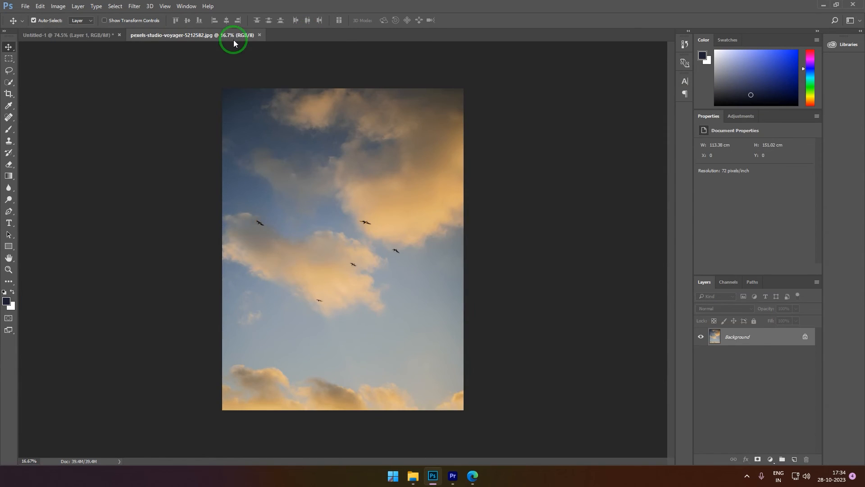
Float the golden cloud document and copy its Background layer into Untitled-1, closing the source window.
{"action": "left_click_drag", "start_coordinate": [232, 36], "coordinate": [41, 226]}
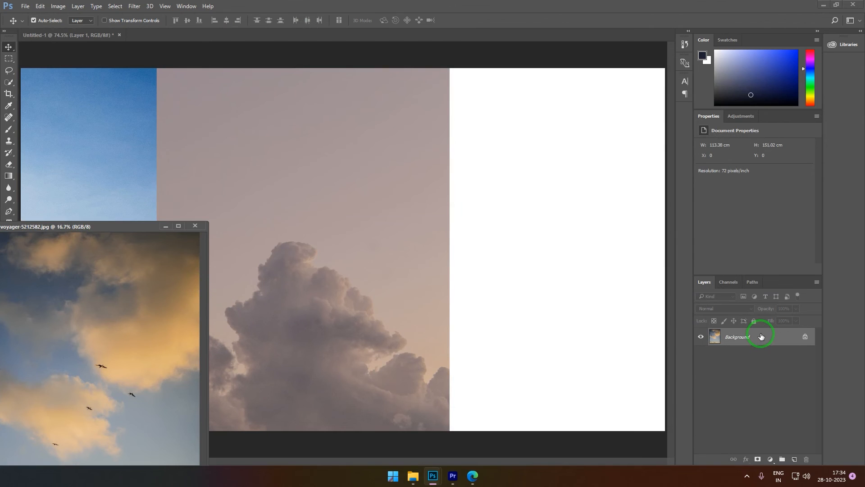
{"action": "left_click_drag", "start_coordinate": [762, 338], "coordinate": [471, 264]}
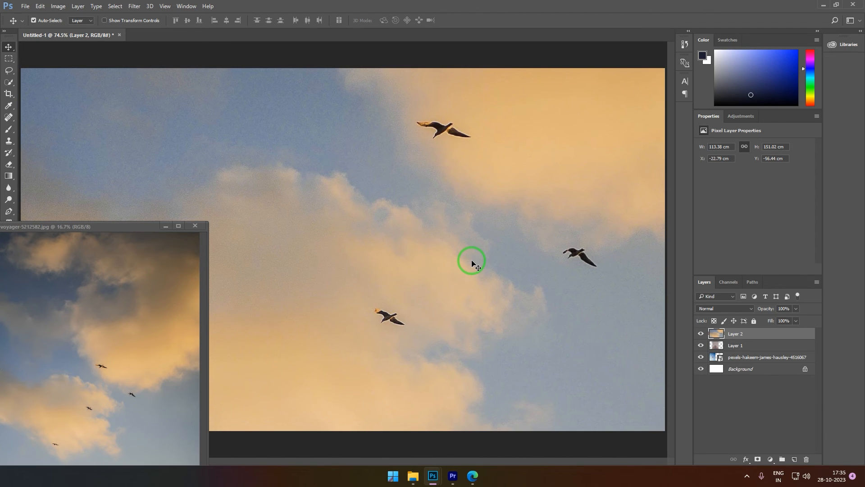
{"action": "left_click", "coordinate": [194, 226]}
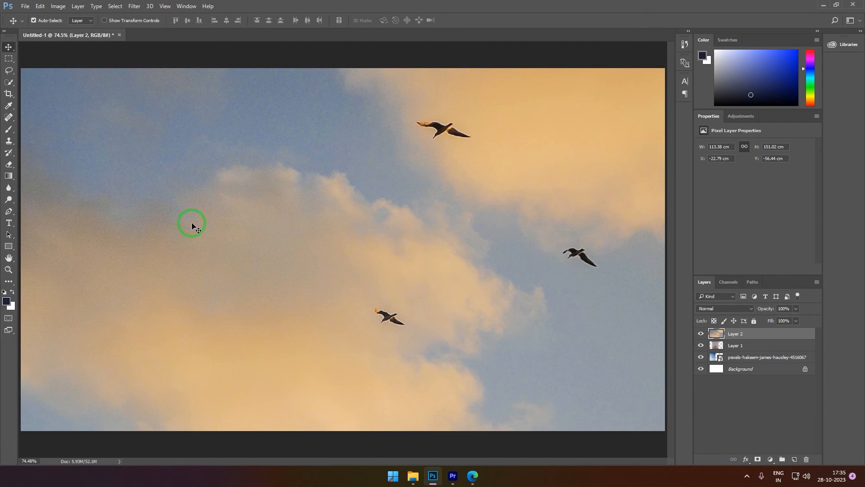
Scale Layer 2 down proportionally to about 25% to fit the canvas height, placing it over the right part of the gray cloud photo.
{"action": "key", "text": "ctrl+minus"}
{"action": "key", "text": "ctrl+minus"}
{"action": "key", "text": "ctrl+minus"}
{"action": "key", "text": "ctrl+minus"}
{"action": "key", "text": "ctrl+minus"}
{"action": "key", "text": "ctrl+minus"}
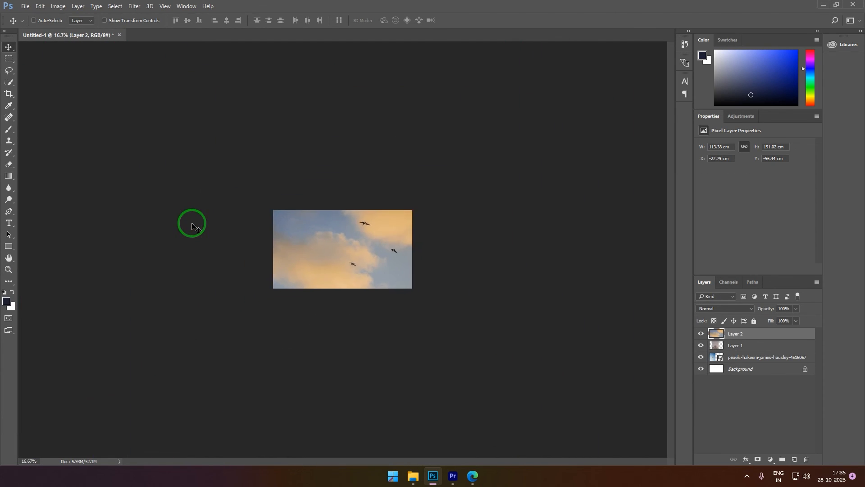
{"action": "key", "text": "ctrl+t"}
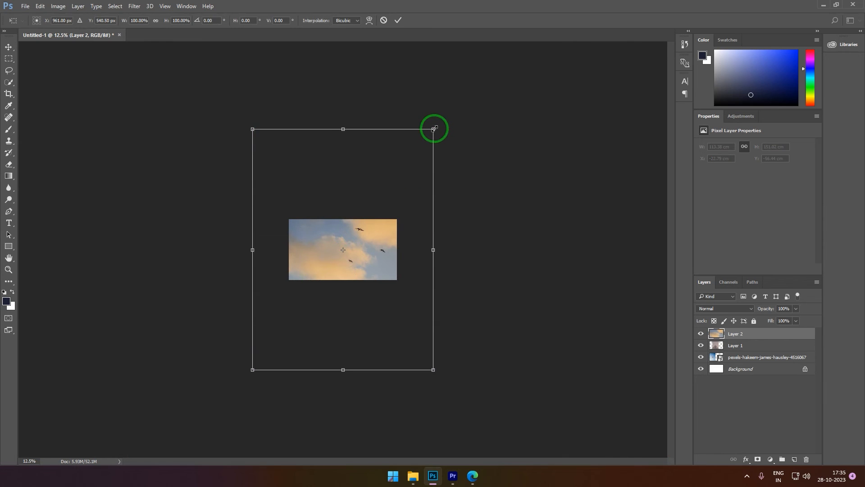
{"action": "left_click_drag", "start_coordinate": [433, 129], "coordinate": [361, 238]}
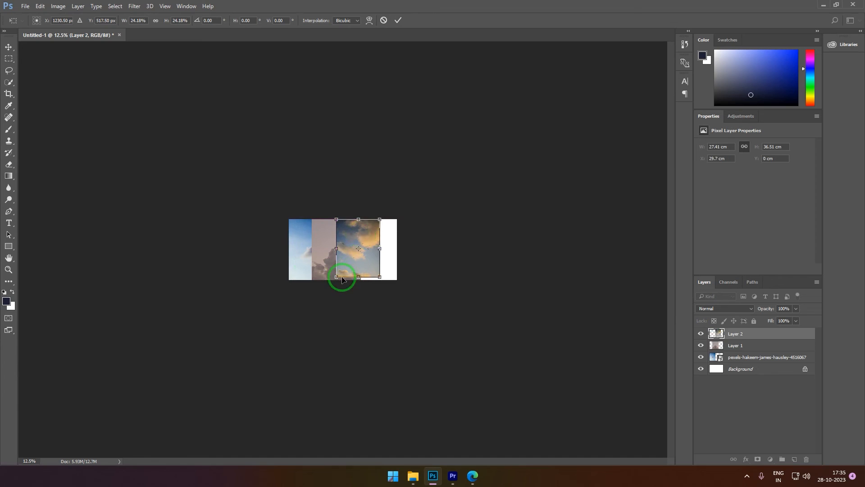
{"action": "left_click_drag", "start_coordinate": [336, 278], "coordinate": [334, 279]}
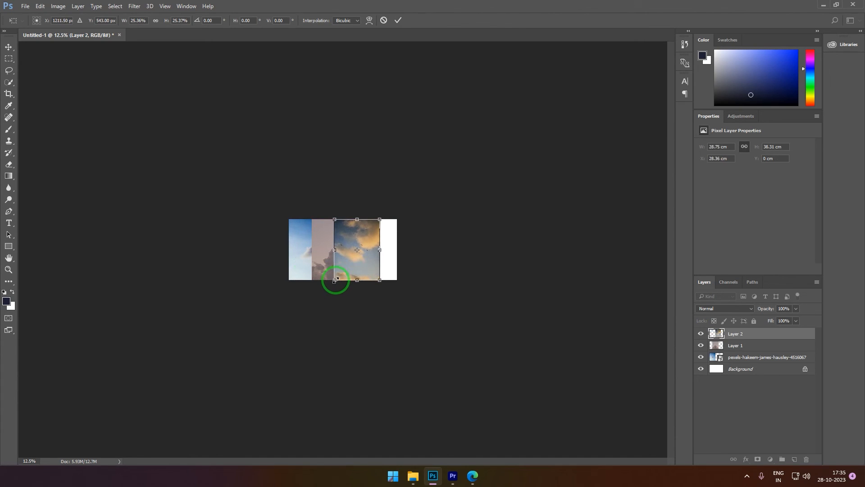
{"action": "key", "text": "Return"}
Shift the golden cloud layer slightly right to about X 29.21 cm, keeping it flush with the canvas top.
{"action": "key", "text": "ctrl+plus"}
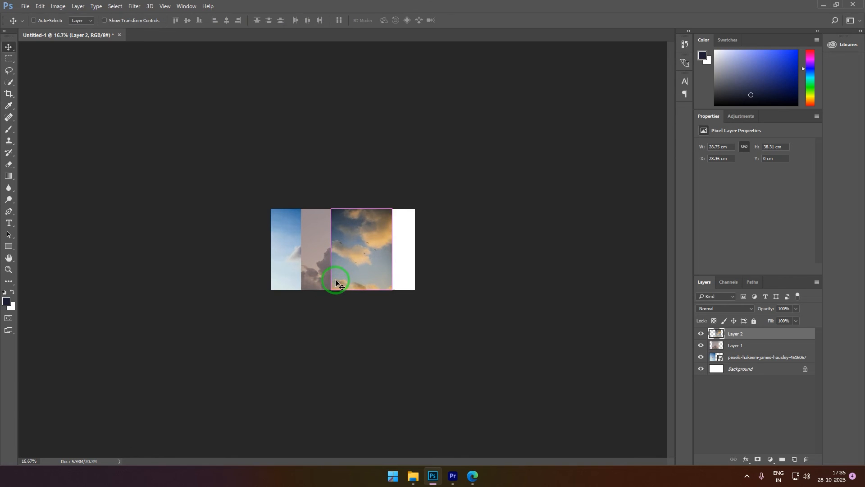
{"action": "key", "text": "ctrl+plus"}
{"action": "key", "text": "ctrl+plus"}
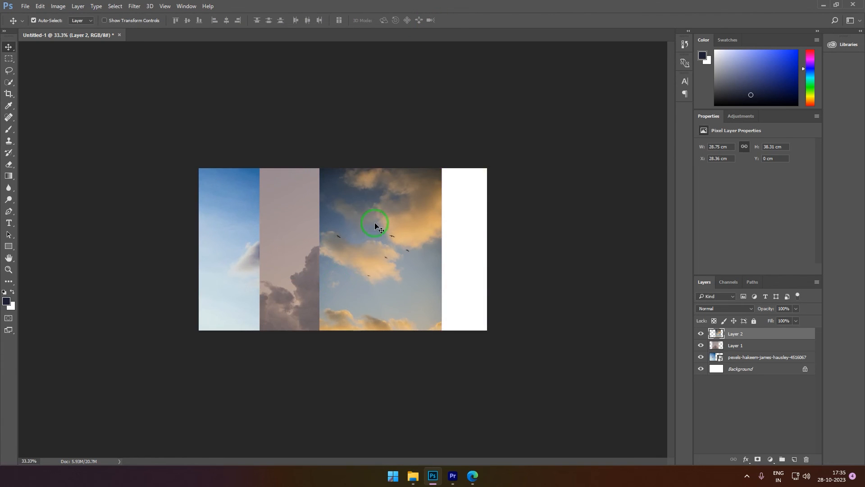
{"action": "left_click_drag", "start_coordinate": [369, 234], "coordinate": [371, 235]}
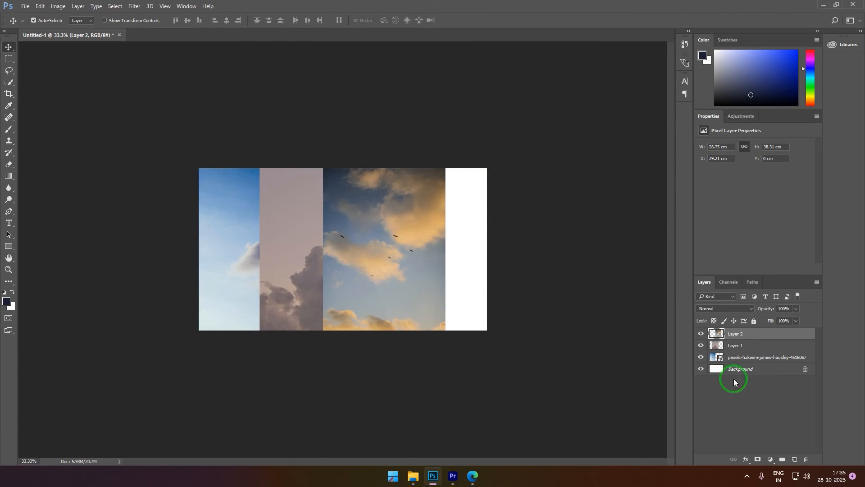
Hide the three photo layers and show them again, toggling Layer 2 once more to examine what it covers.
{"action": "left_click", "coordinate": [700, 333]}
{"action": "left_click", "coordinate": [701, 345]}
{"action": "left_click", "coordinate": [701, 357]}
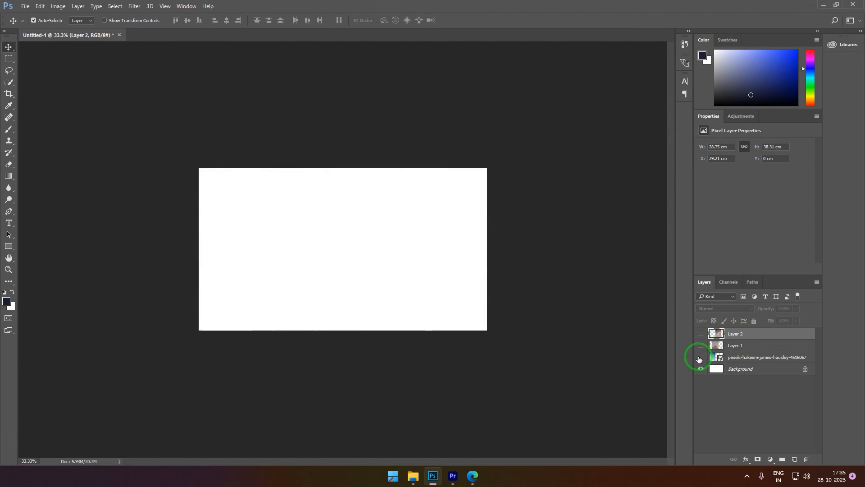
{"action": "left_click", "coordinate": [701, 357]}
{"action": "left_click", "coordinate": [701, 346]}
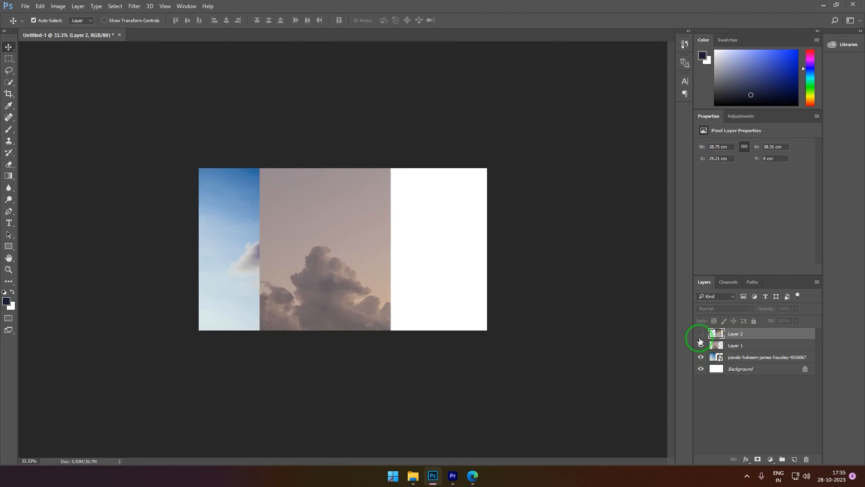
{"action": "left_click", "coordinate": [701, 333]}
{"action": "left_click", "coordinate": [324, 190]}
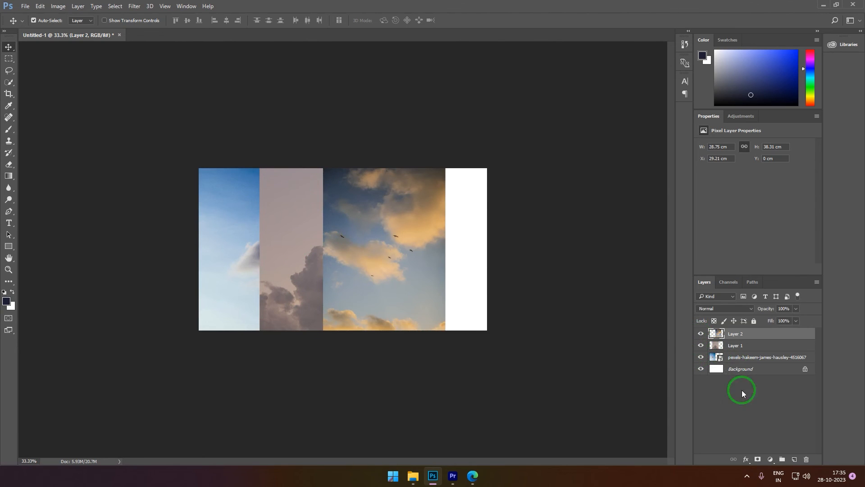
{"action": "left_click", "coordinate": [700, 336]}
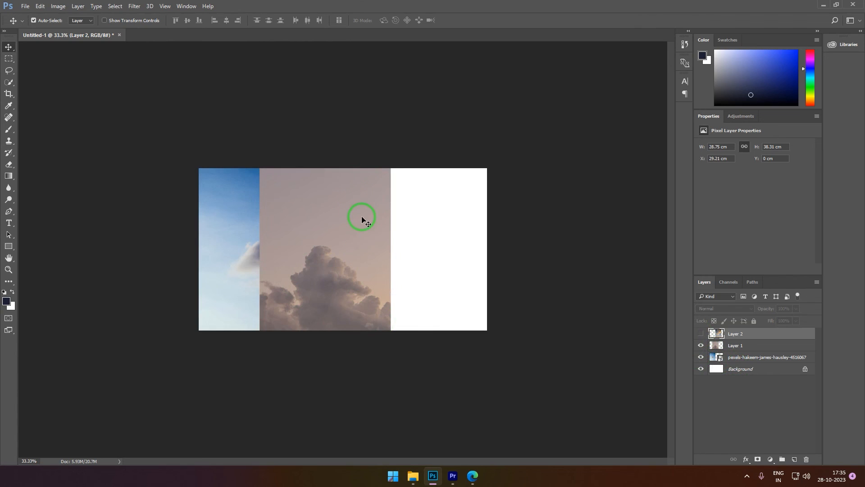
{"action": "left_click", "coordinate": [701, 334]}
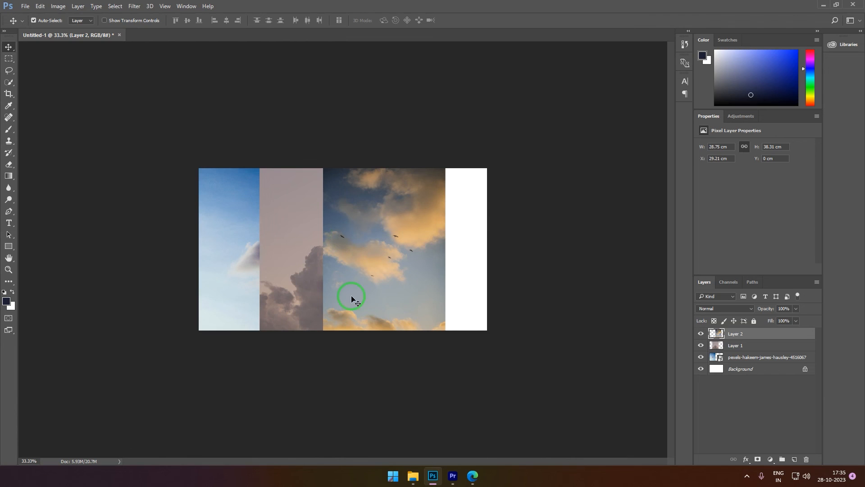
Place the pink cloud photo from Downloads into Untitled-1 as a new layer flush with the canvas's right edge.
{"action": "left_click", "coordinate": [415, 476]}
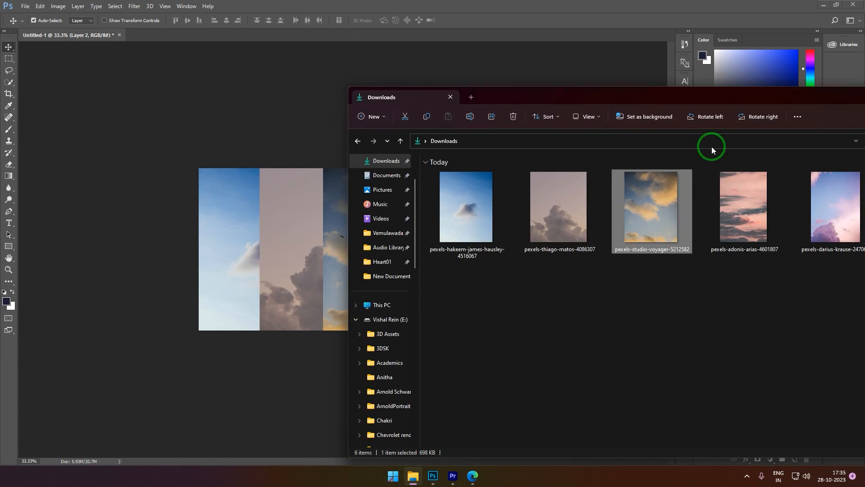
{"action": "left_click_drag", "start_coordinate": [723, 98], "coordinate": [134, 119]}
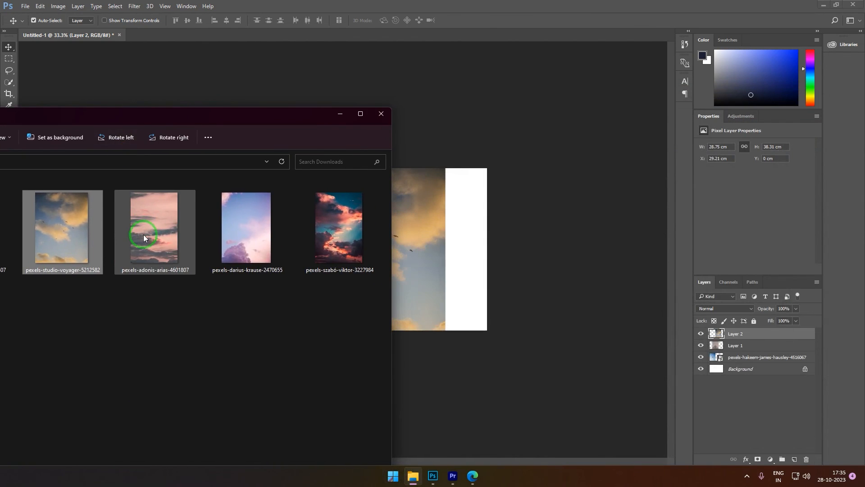
{"action": "left_click_drag", "start_coordinate": [150, 225], "coordinate": [458, 247]}
{"action": "key", "text": "Return"}
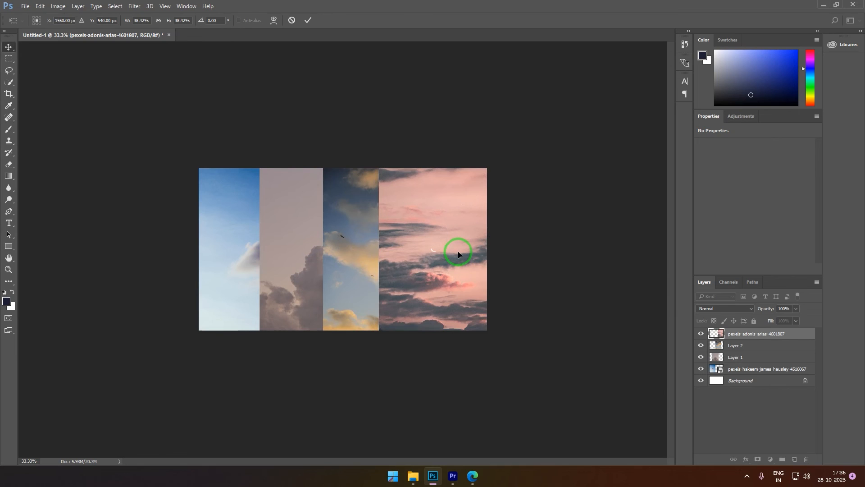
Place the blue and violet cloud photo from Downloads as a new layer at about X 53.19 cm, overlapping the canvas's right edge.
{"action": "left_click", "coordinate": [414, 477]}
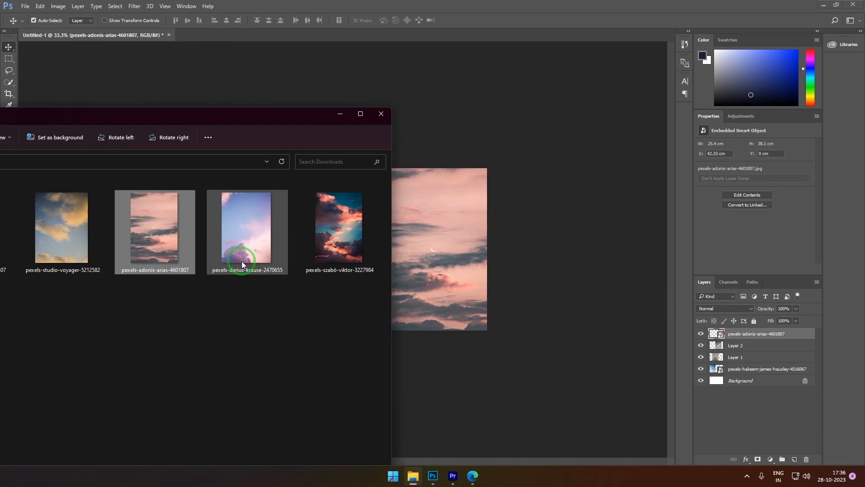
{"action": "left_click", "coordinate": [239, 233]}
{"action": "left_click_drag", "start_coordinate": [239, 234], "coordinate": [421, 245]}
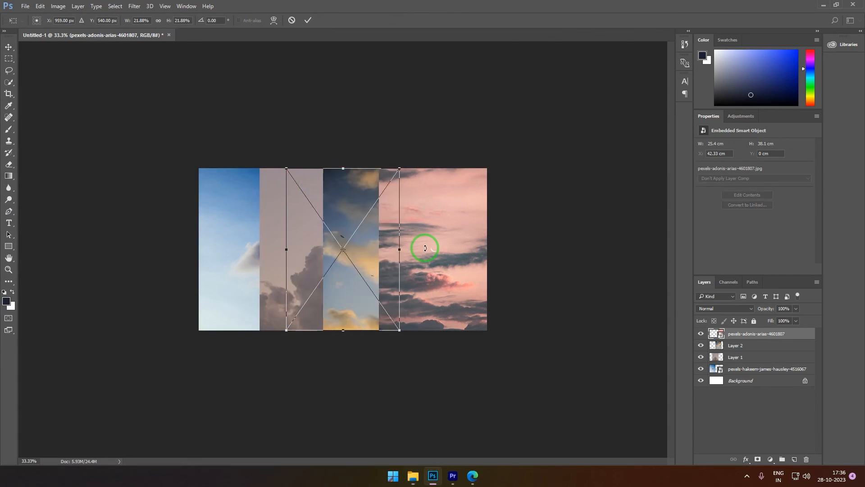
{"action": "left_click_drag", "start_coordinate": [361, 255], "coordinate": [504, 257]}
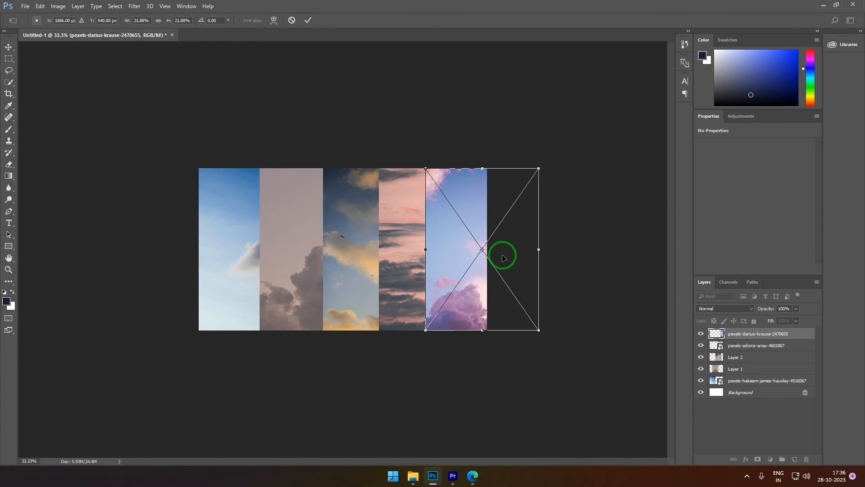
{"action": "key", "text": "Return"}
Place the dark red and teal cloud photo from Downloads and shift it right until only its left part overlaps the canvas's right end.
{"action": "left_click", "coordinate": [413, 476]}
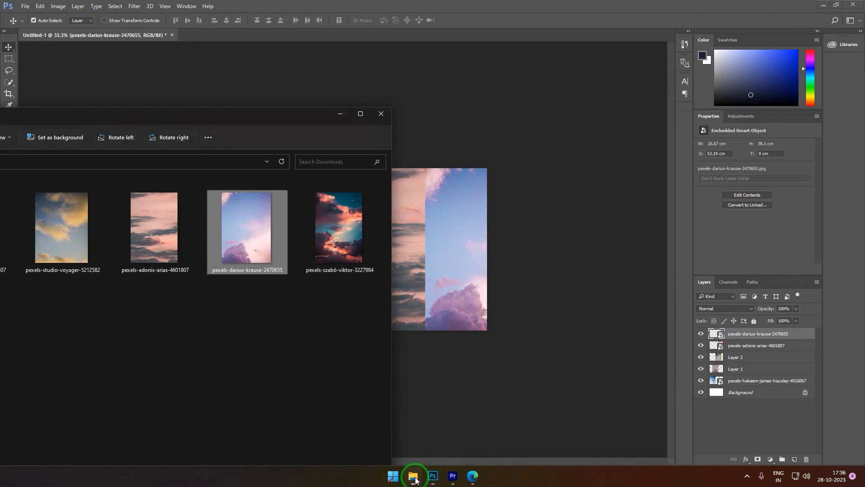
{"action": "left_click_drag", "start_coordinate": [339, 238], "coordinate": [442, 231]}
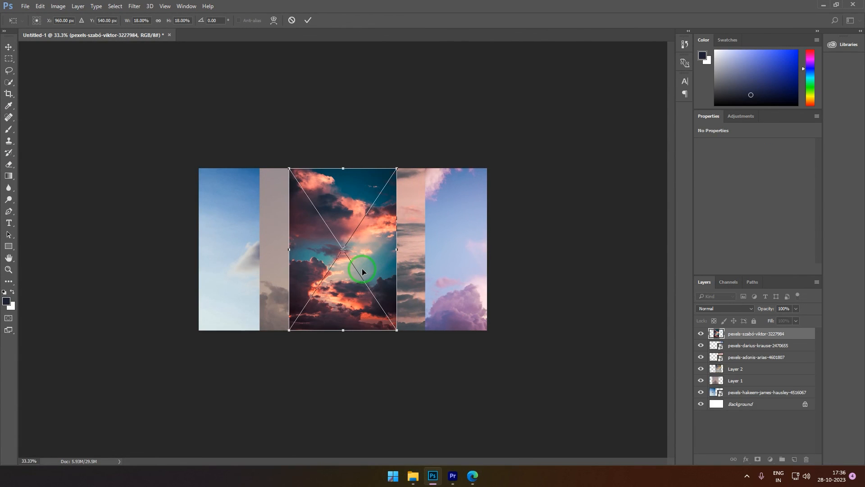
{"action": "key", "text": "shift+Right"}
{"action": "key", "text": "shift+Right"}
{"action": "key", "text": "shift+Right"}
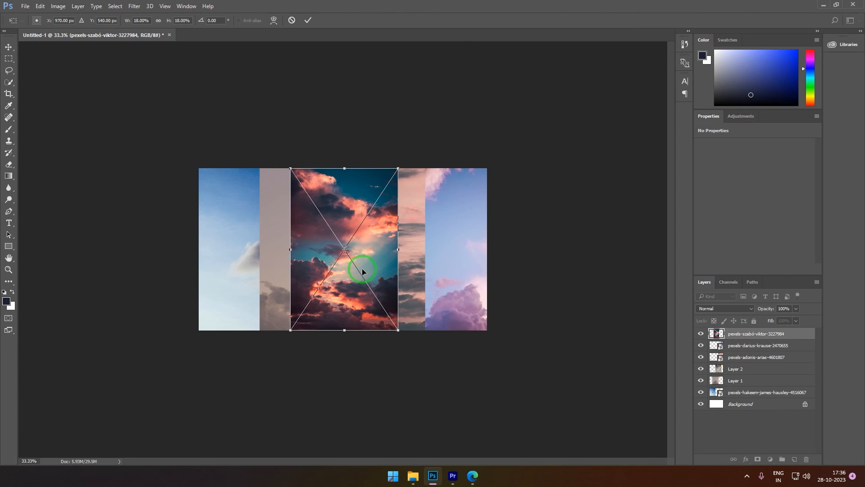
{"action": "key", "text": "Right"}
{"action": "key", "text": "Right"}
{"action": "key", "text": "shift+Right"}
{"action": "key", "text": "shift+Right"}
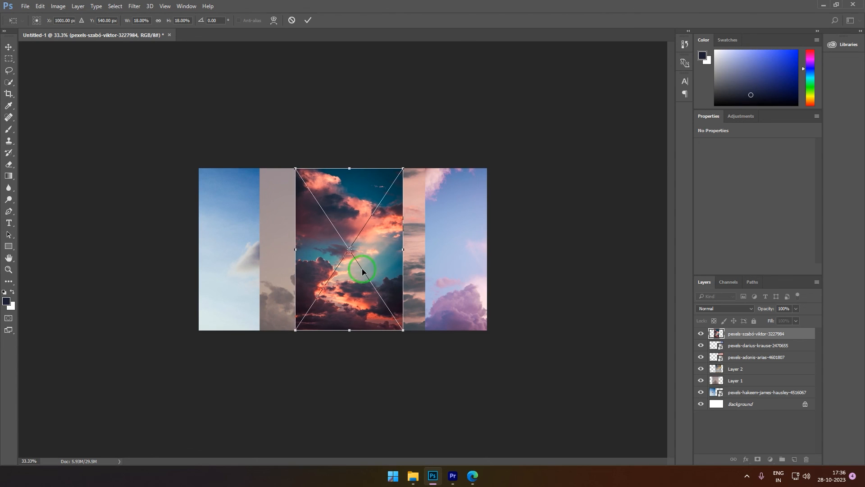
{"action": "key", "text": "Right"}
{"action": "key", "text": "shift+Left"}
{"action": "key", "text": "shift+Left"}
{"action": "key", "text": "Left"}
{"action": "key", "text": "Left"}
{"action": "key", "text": "Left"}
{"action": "key", "text": "Left"}
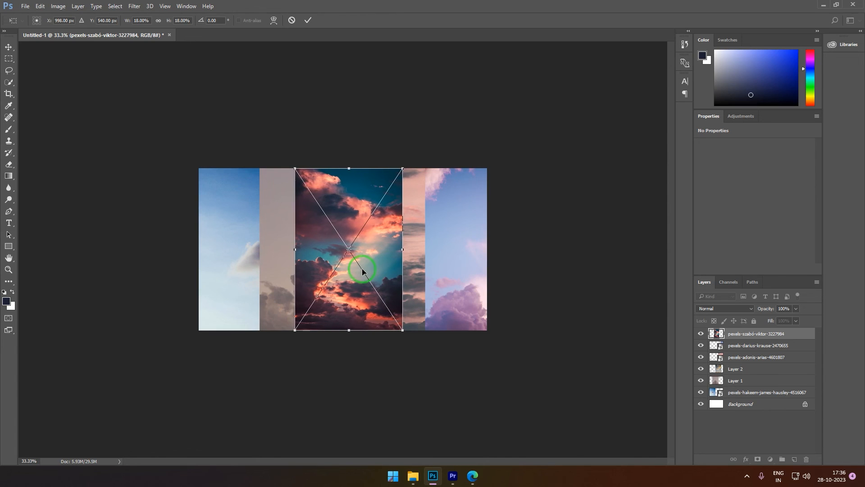
{"action": "key", "text": "shift+Right"}
{"action": "key", "text": "Left"}
{"action": "key", "text": "shift+Right"}
{"action": "key", "text": "shift+Right"}
{"action": "key", "text": "shift+Right"}
{"action": "key", "text": "shift+Right"}
{"action": "key", "text": "shift+Right"}
{"action": "key", "text": "shift+Right"}
{"action": "key", "text": "shift+Right"}
{"action": "key", "text": "shift+Right"}
{"action": "key", "text": "shift+Right"}
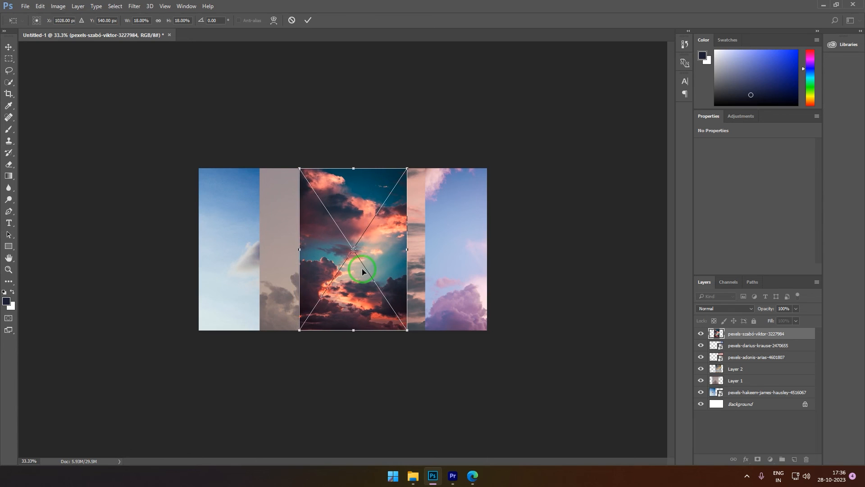
{"action": "key", "text": "shift+Right"}
{"action": "key", "text": "shift+Right"}
{"action": "key", "text": "shift+Right"}
{"action": "key", "text": "shift+Right"}
{"action": "key", "text": "shift+Right"}
{"action": "key", "text": "shift+Right"}
{"action": "key", "text": "shift+Right"}
{"action": "key", "text": "shift+Right"}
{"action": "key", "text": "shift+Right"}
{"action": "key", "text": "shift+Right"}
{"action": "key", "text": "shift+Right"}
{"action": "key", "text": "shift+Right"}
{"action": "key", "text": "shift+Right"}
{"action": "key", "text": "shift+Right"}
{"action": "key", "text": "shift+Right"}
{"action": "key", "text": "shift+Right"}
{"action": "key", "text": "shift+Right"}
{"action": "key", "text": "shift+Right"}
{"action": "key", "text": "shift+Right"}
{"action": "key", "text": "shift+Right"}
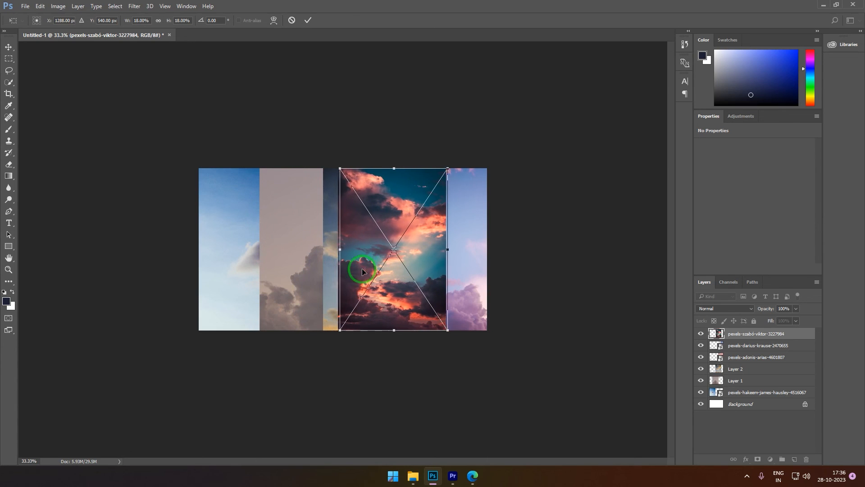
{"action": "key", "text": "shift+Right"}
{"action": "key", "text": "shift+Right"}
{"action": "key", "text": "shift+Right"}
{"action": "key", "text": "shift+Right"}
{"action": "key", "text": "shift+Right"}
{"action": "key", "text": "shift+Right"}
{"action": "key", "text": "shift+Right"}
{"action": "key", "text": "shift+Right"}
{"action": "key", "text": "shift+Right"}
{"action": "key", "text": "shift+Right"}
{"action": "key", "text": "shift+Right"}
{"action": "key", "text": "shift+Right"}
{"action": "key", "text": "shift+Right"}
{"action": "key", "text": "shift+Right"}
{"action": "key", "text": "shift+Right"}
{"action": "key", "text": "shift+Right"}
{"action": "key", "text": "shift+Right"}
{"action": "key", "text": "shift+Right"}
{"action": "key", "text": "shift+Right"}
{"action": "key", "text": "shift+Right"}
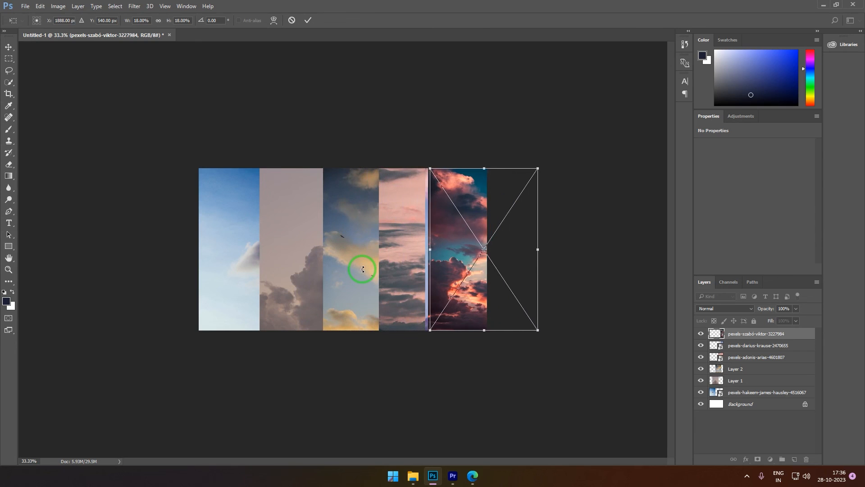
{"action": "key", "text": "Return"}
Shift Layer 1, Layer 2, the pink cloud layer and the blue-violet cloud layer left, the last to about X 51.08 cm.
{"action": "left_click_drag", "start_coordinate": [284, 259], "coordinate": [273, 258]}
{"action": "left_click_drag", "start_coordinate": [356, 250], "coordinate": [341, 249]}
{"action": "left_click_drag", "start_coordinate": [396, 250], "coordinate": [380, 251]}
{"action": "left_click_drag", "start_coordinate": [448, 251], "coordinate": [438, 251]}
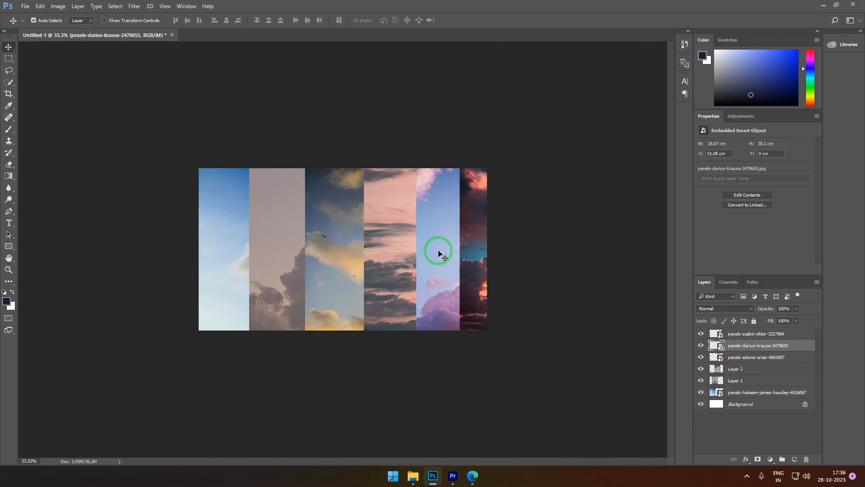
Adjust the overlapping photo layers' horizontal positions to form six side-by-side strips of roughly equal width, then deselect all layers.
{"action": "left_click_drag", "start_coordinate": [272, 272], "coordinate": [263, 271]}
{"action": "mouse_move", "coordinate": [349, 263]}
{"action": "left_mouse_down"}
{"action": "mouse_move", "coordinate": [338, 267]}
{"action": "mouse_move", "coordinate": [356, 265]}
{"action": "left_mouse_up"}
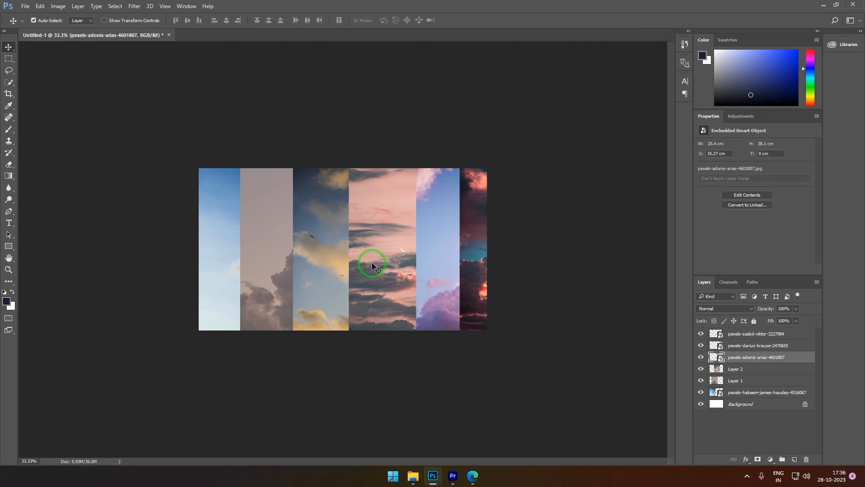
{"action": "mouse_move", "coordinate": [452, 259]}
{"action": "left_mouse_down"}
{"action": "mouse_move", "coordinate": [436, 259]}
{"action": "mouse_move", "coordinate": [456, 264]}
{"action": "left_mouse_up"}
{"action": "left_click", "coordinate": [467, 263]}
{"action": "left_click_drag", "start_coordinate": [303, 241], "coordinate": [298, 242]}
{"action": "left_click_drag", "start_coordinate": [367, 251], "coordinate": [359, 250]}
{"action": "left_click", "coordinate": [418, 257]}
{"action": "left_click_drag", "start_coordinate": [418, 257], "coordinate": [452, 251]}
{"action": "left_click", "coordinate": [460, 251]}
{"action": "left_click", "coordinate": [512, 284]}
{"action": "key", "text": "ctrl"}
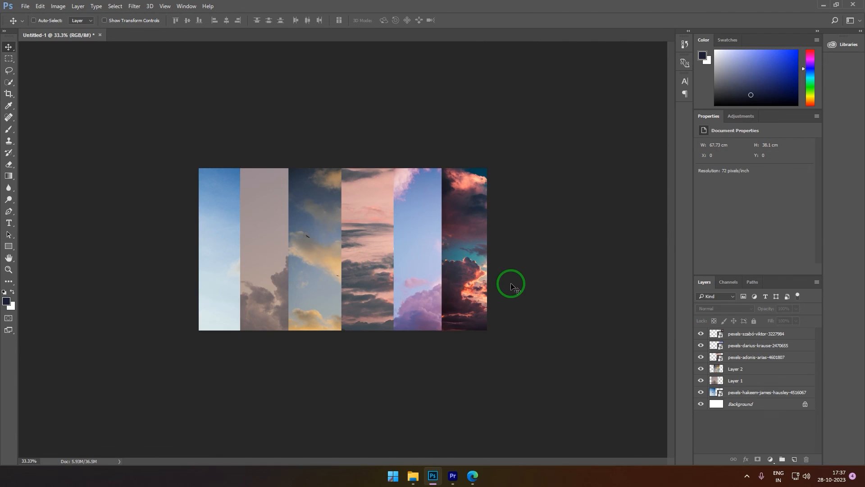
Add a point text layer reading CENTAUR over the light blue sky strip.
{"action": "key", "text": "ctrl+plus"}
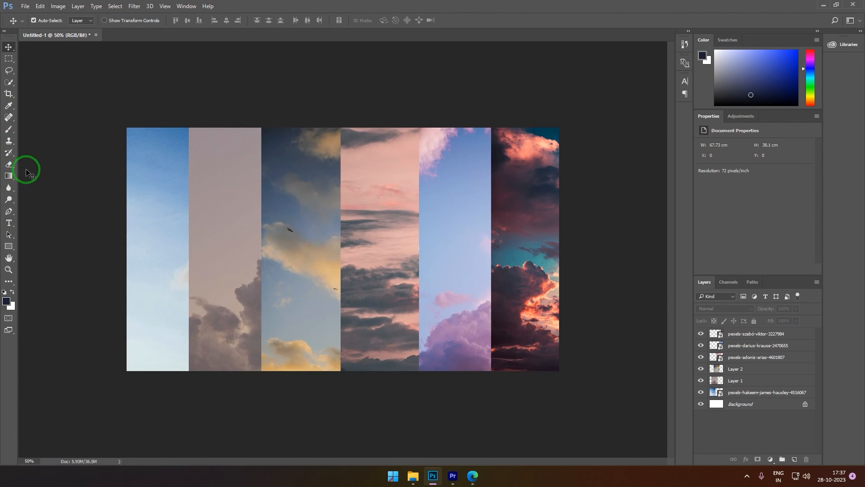
{"action": "left_click", "coordinate": [9, 224]}
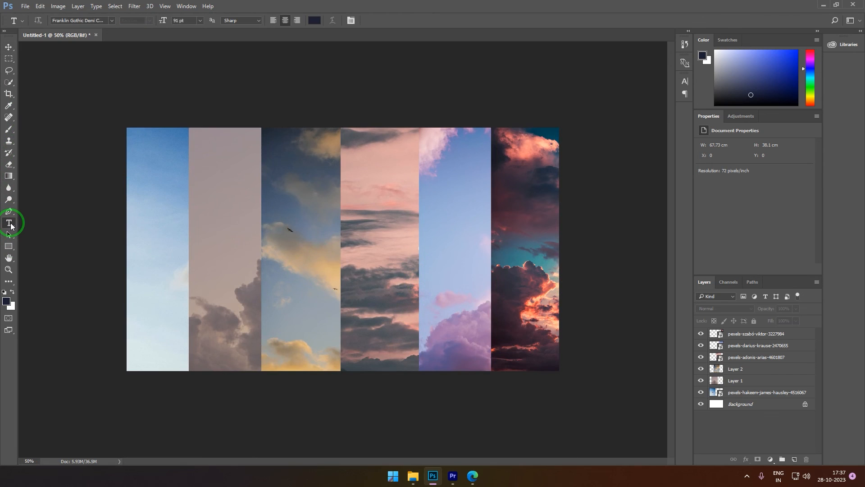
{"action": "left_click", "coordinate": [164, 235]}
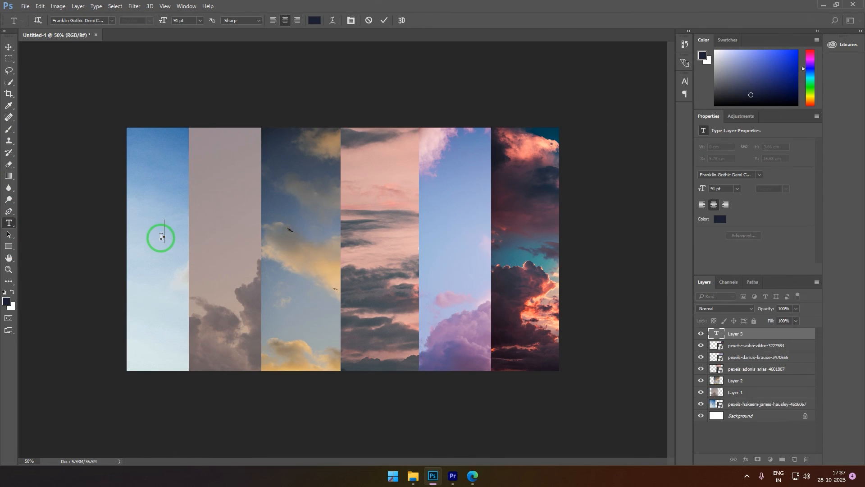
{"action": "type", "text": "CENTAUR"}
Enlarge the whole CENTAUR text to 127 pt.
{"action": "key", "text": "ctrl+a"}
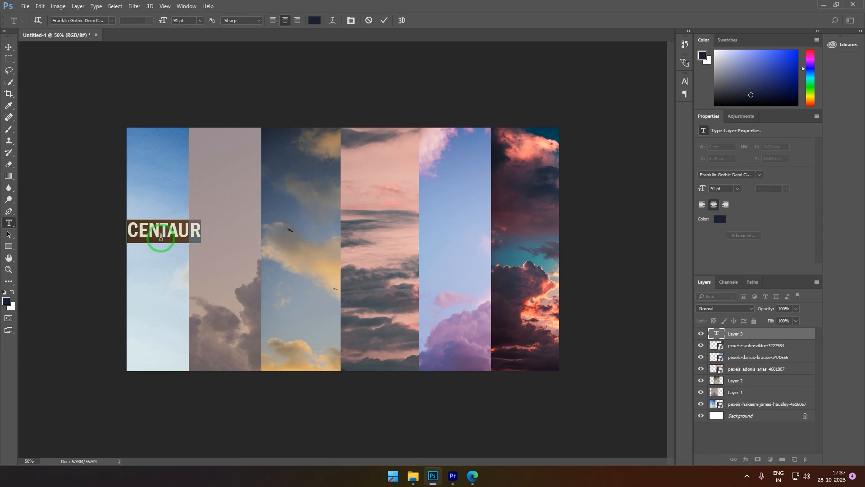
{"action": "key", "text": "ctrl+shift+period"}
{"action": "key", "text": "ctrl+shift+period"}
{"action": "key", "text": "ctrl+shift+period"}
{"action": "key", "text": "ctrl+shift+period"}
{"action": "key", "text": "ctrl+shift+period"}
{"action": "key", "text": "ctrl+shift+period"}
{"action": "key", "text": "ctrl+shift+period"}
{"action": "key", "text": "ctrl+shift+period"}
{"action": "key", "text": "ctrl+shift+period"}
{"action": "key", "text": "ctrl+shift+period"}
{"action": "key", "text": "ctrl+shift+period"}
{"action": "key", "text": "ctrl+shift+period"}
{"action": "key", "text": "ctrl+shift+period"}
{"action": "key", "text": "ctrl+shift+period"}
{"action": "key", "text": "ctrl+shift+period"}
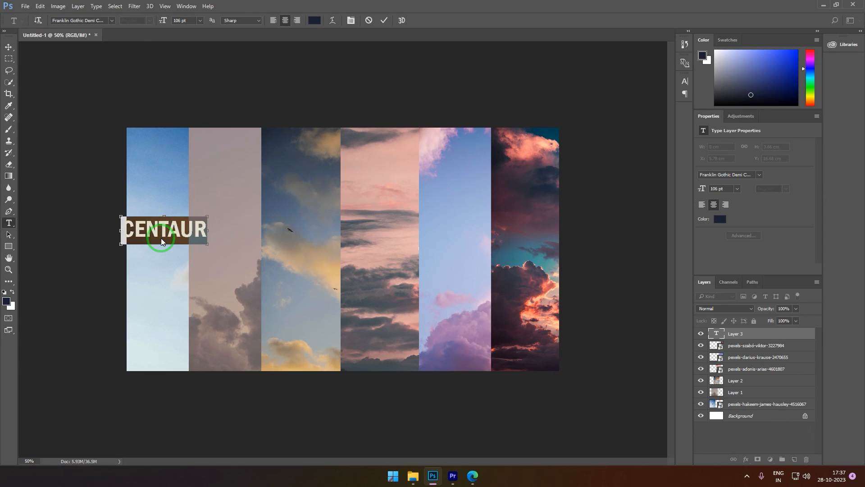
{"action": "key", "text": "ctrl+shift+period"}
{"action": "key", "text": "ctrl+shift+period"}
{"action": "key", "text": "ctrl+shift+period"}
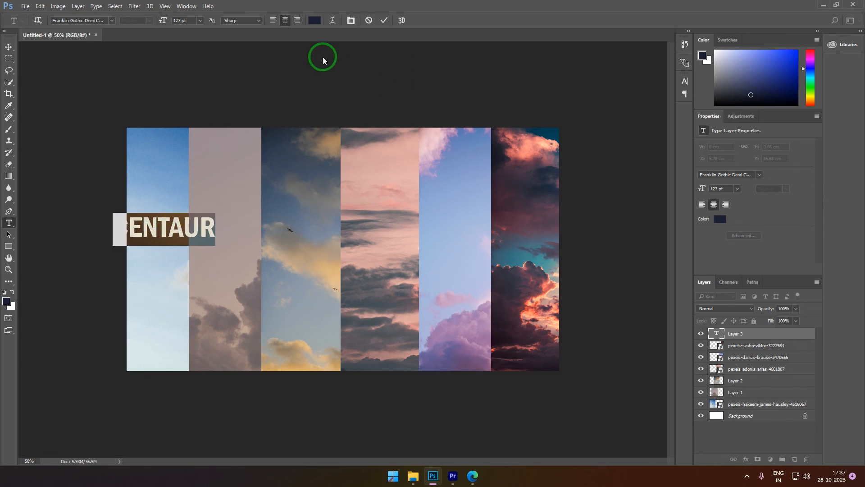
Set the CENTAUR text colour to white (ffffff).
{"action": "left_click", "coordinate": [315, 19]}
{"action": "left_click_drag", "start_coordinate": [357, 147], "coordinate": [287, 109]}
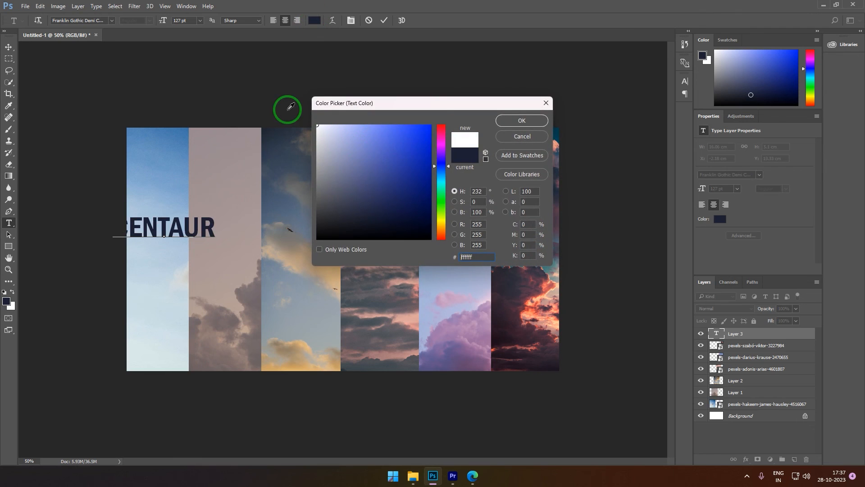
{"action": "left_click", "coordinate": [512, 119]}
Scale the CENTAUR text up proportionally to about 340.54% and position it across the middle of the canvas at about X 6.1 cm, Y 10.3 cm.
{"action": "left_click", "coordinate": [8, 47]}
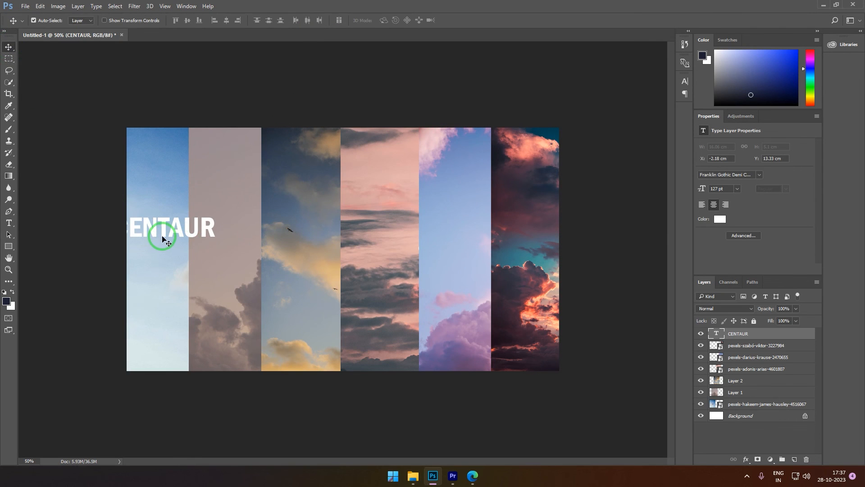
{"action": "left_click_drag", "start_coordinate": [163, 237], "coordinate": [214, 259]}
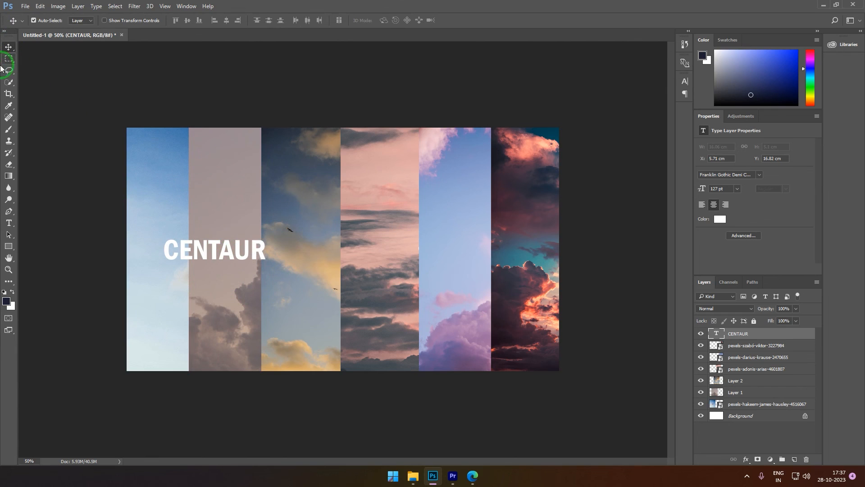
{"action": "left_click", "coordinate": [30, 54]}
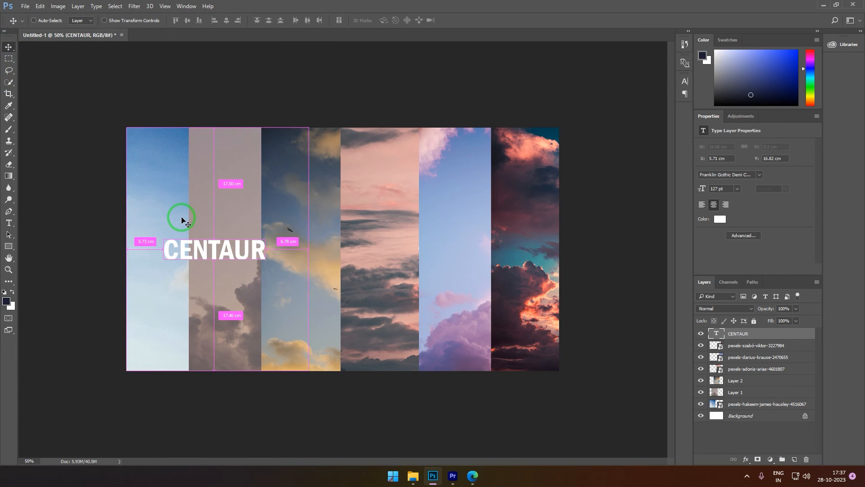
{"action": "key", "text": "ctrl+t"}
{"action": "left_click_drag", "start_coordinate": [267, 235], "coordinate": [512, 156]}
{"action": "left_click_drag", "start_coordinate": [397, 225], "coordinate": [400, 257]}
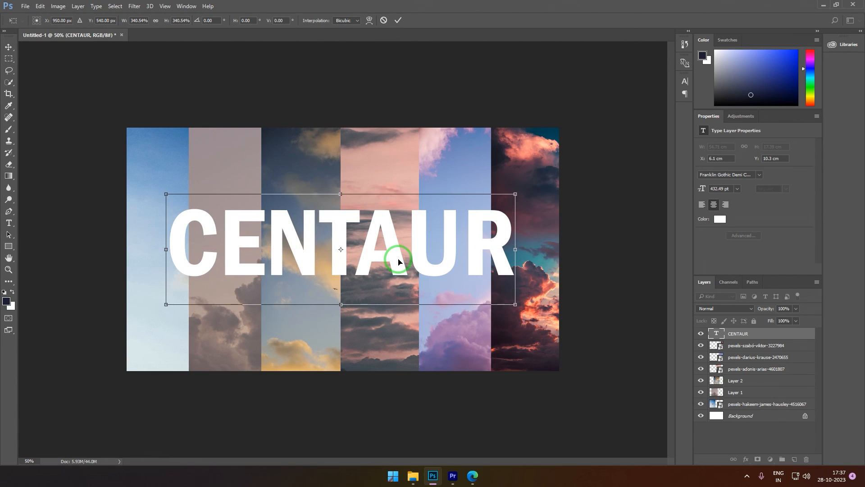
{"action": "key", "text": "Return"}
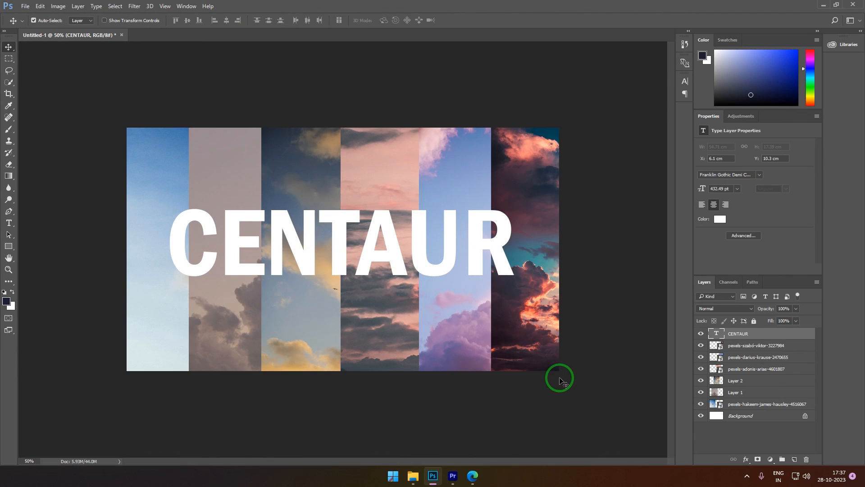